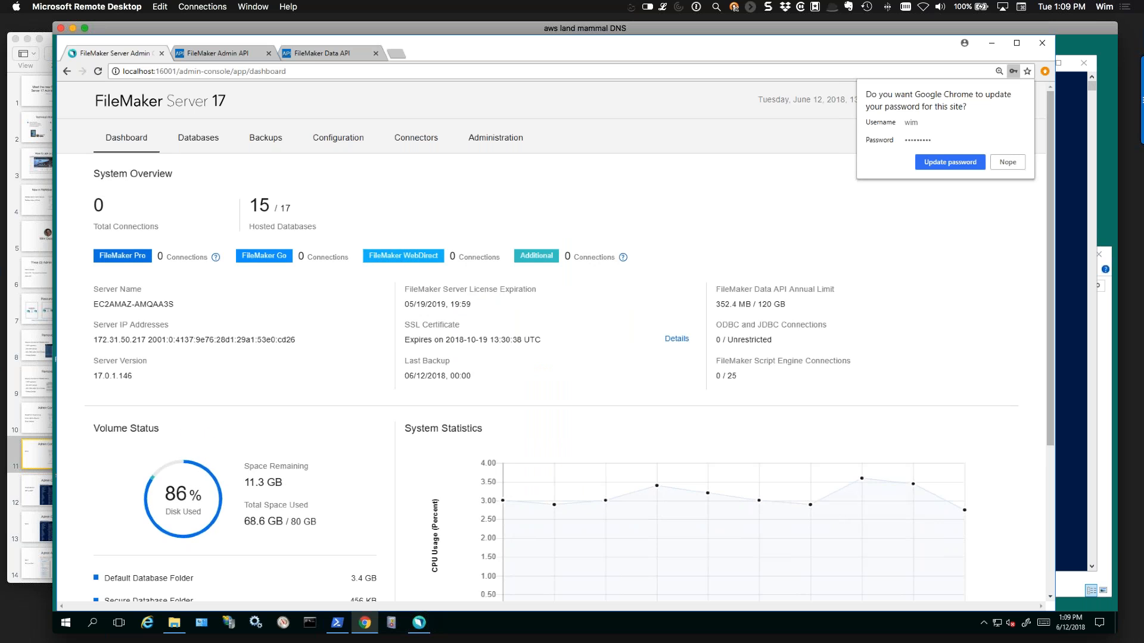
Decline the browser's offer to update the saved password and go from the dashboard to the hosted databases overview.
left_click(1014, 164)
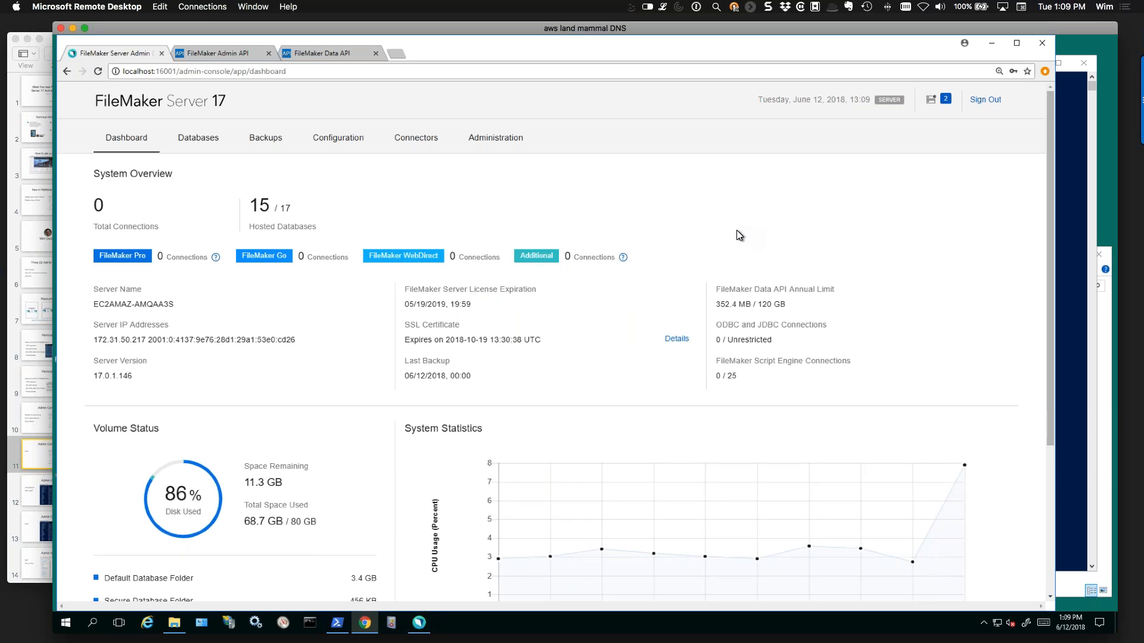
scroll(736, 229, "down", 1)
scroll(370, 258, "up", 1)
left_click(193, 119)
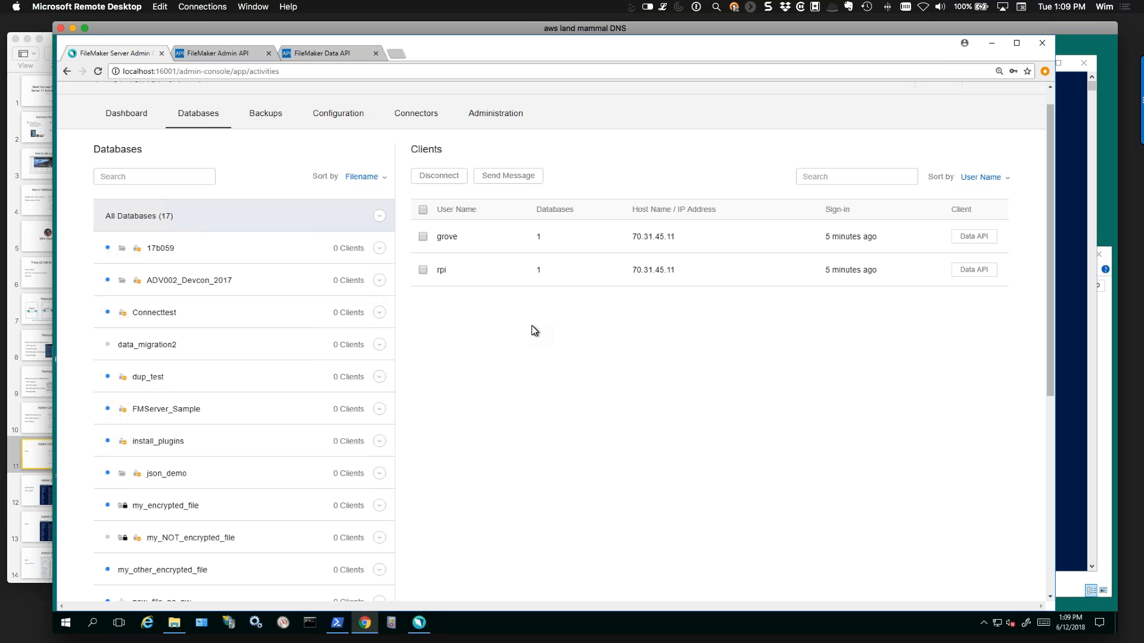
Show the extended privileges for all databases, review them per file, and hide them again.
left_click(378, 219)
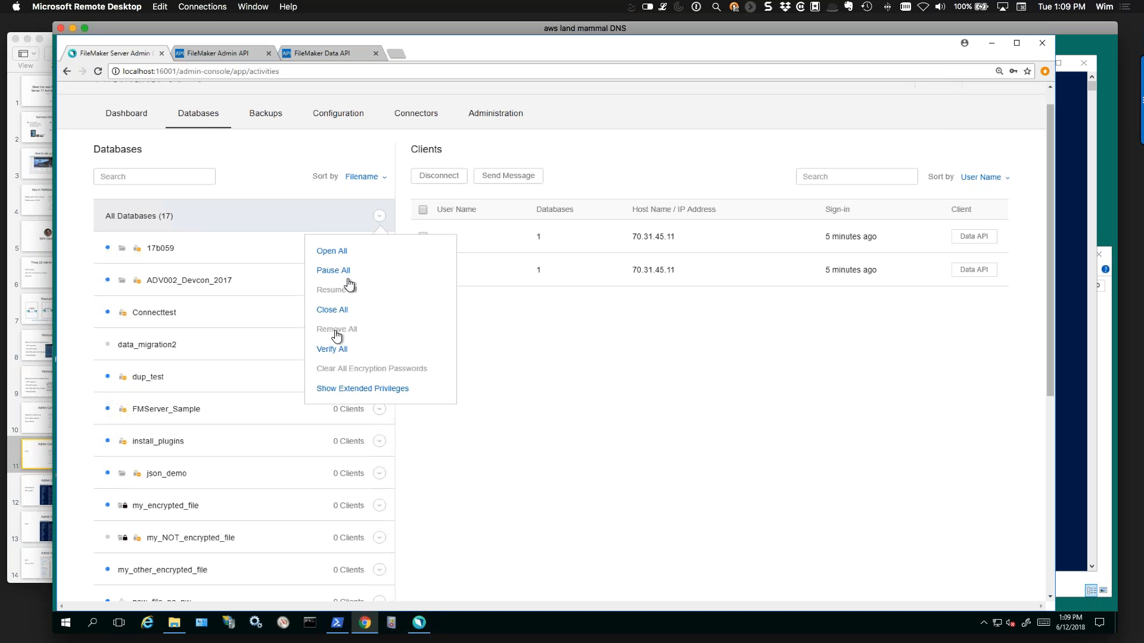
left_click(341, 391)
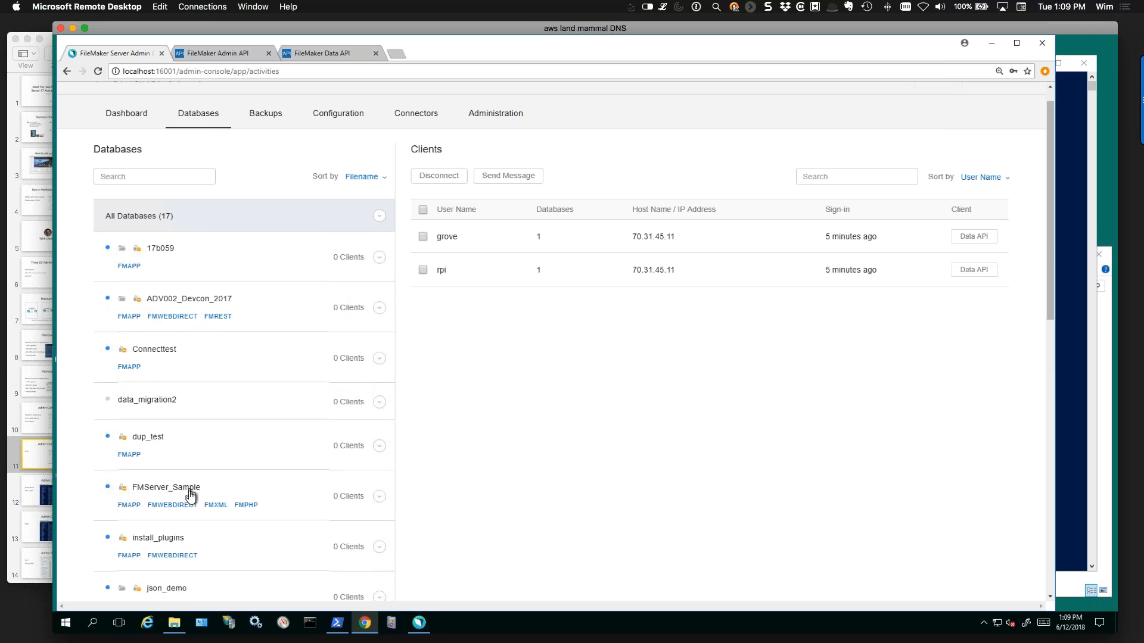
left_click(379, 216)
left_click(359, 390)
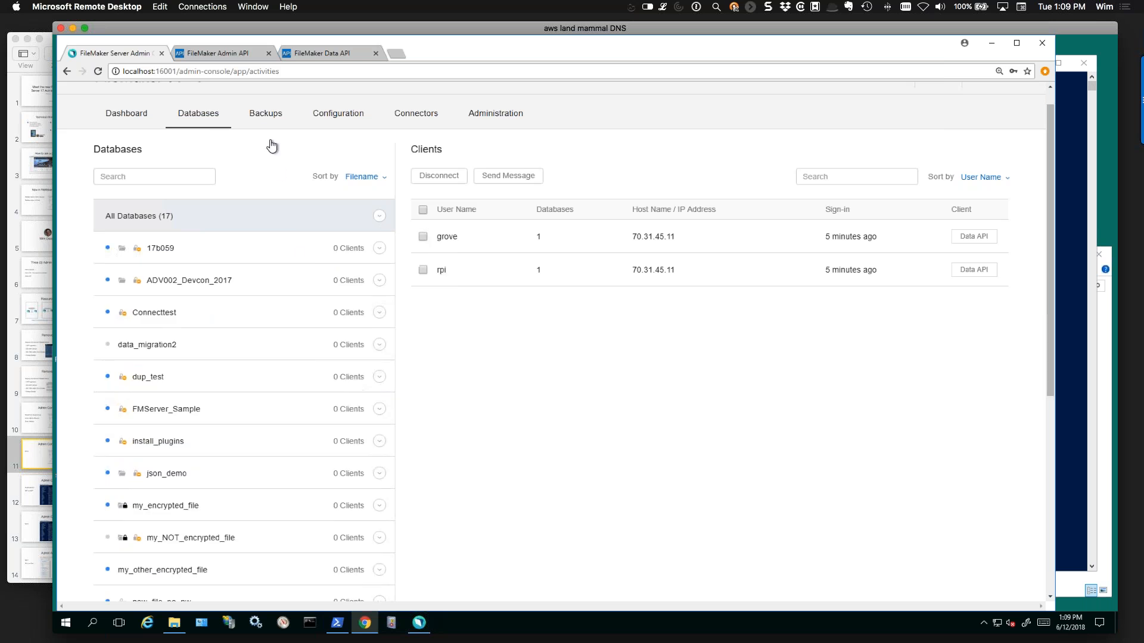
View the list of backup schedules, and the script schedules in the server configuration.
left_click(264, 115)
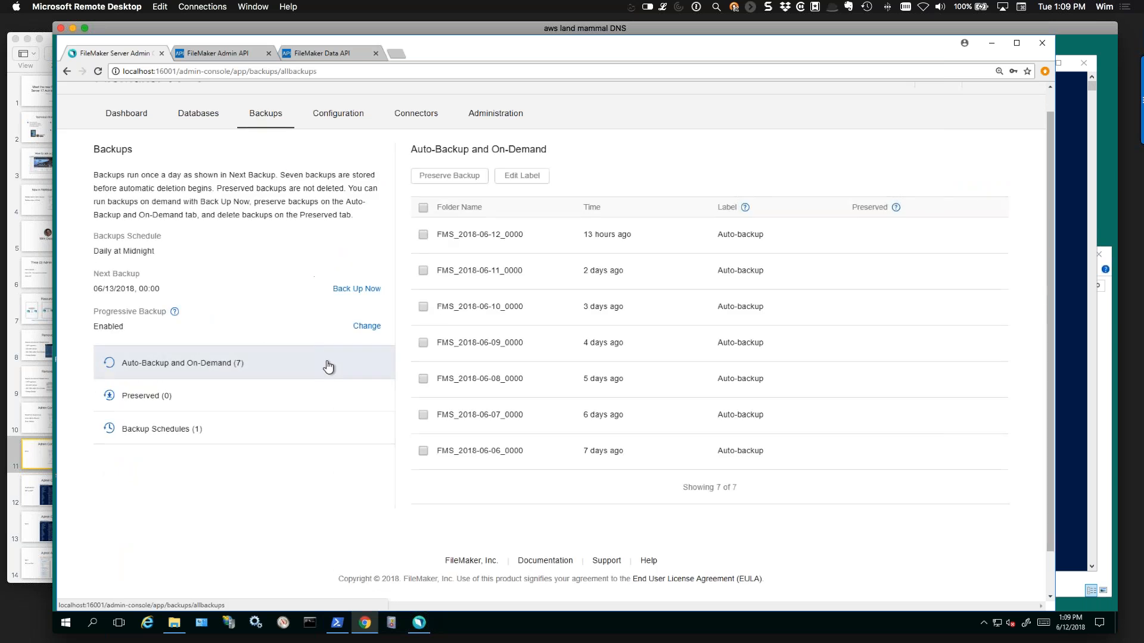
left_click(256, 435)
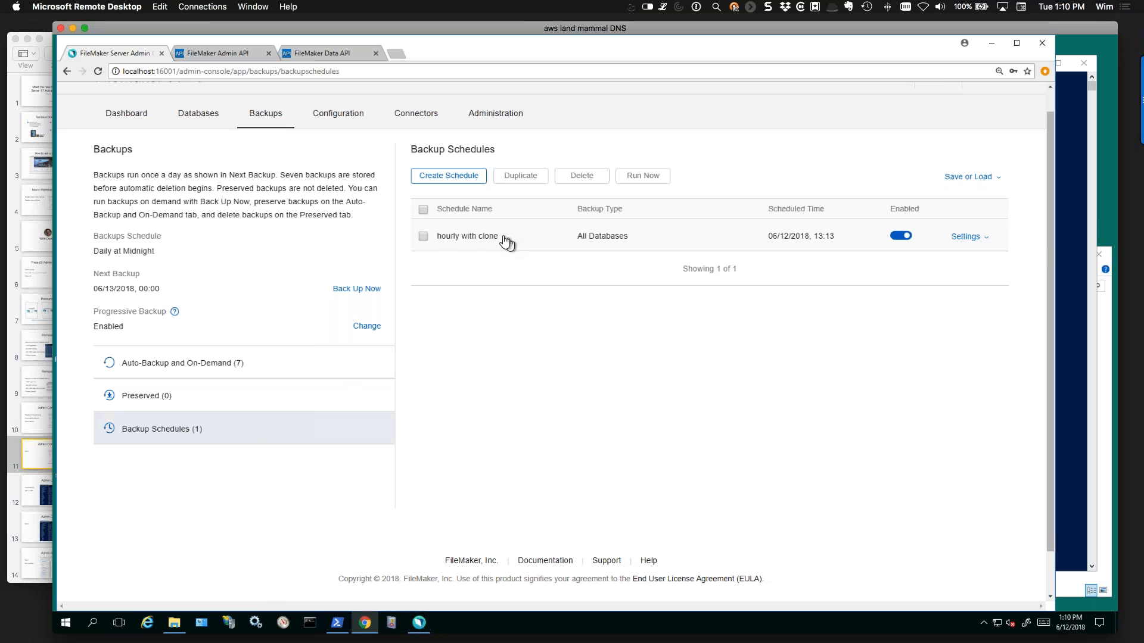
left_click(349, 117)
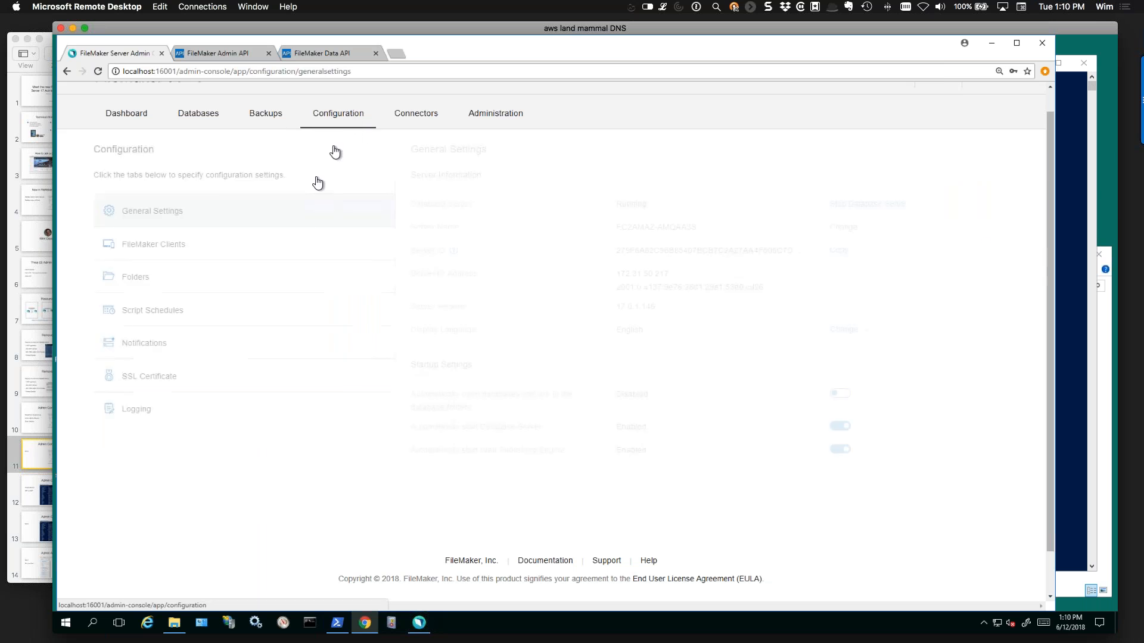
left_click(258, 311)
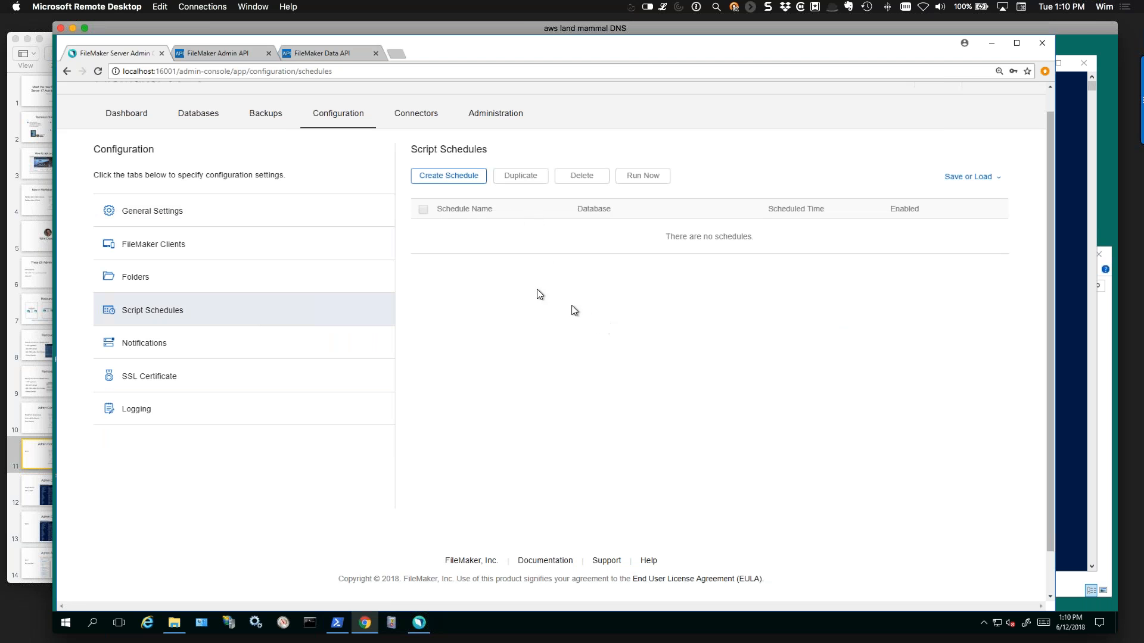
Look over the hosted databases again and return to the list of backup schedules.
left_click(202, 116)
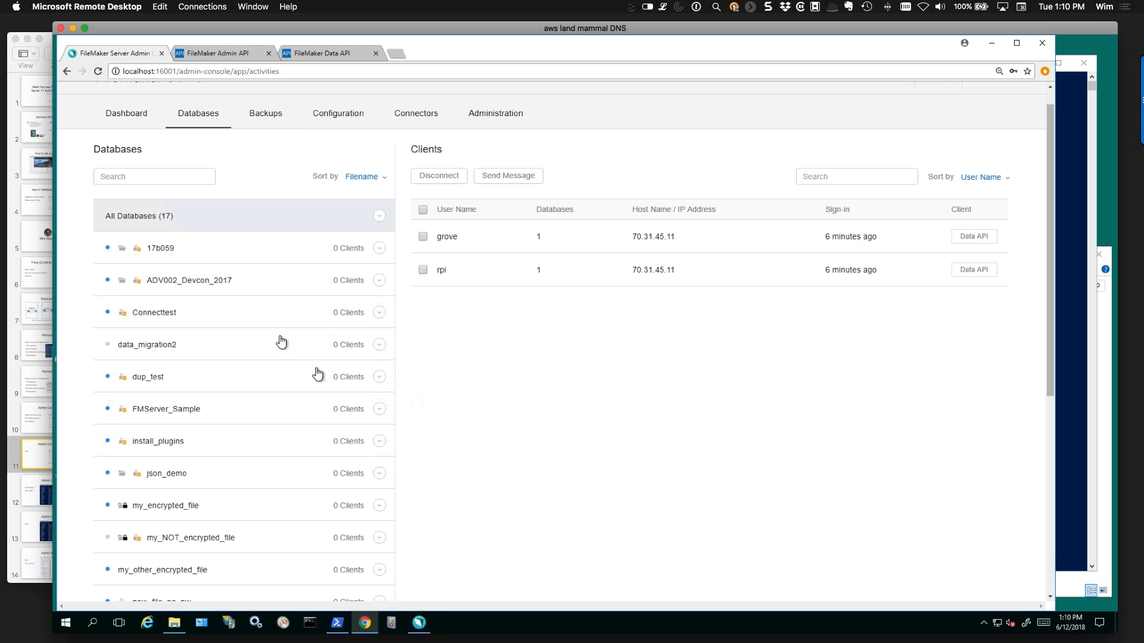
left_click(254, 120)
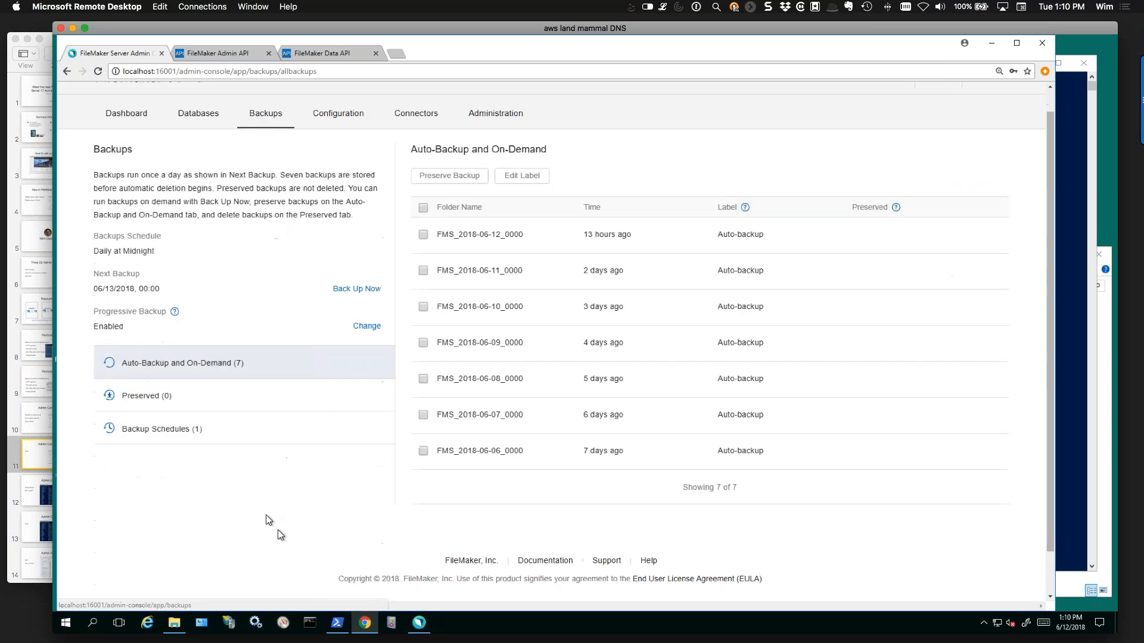
left_click(260, 430)
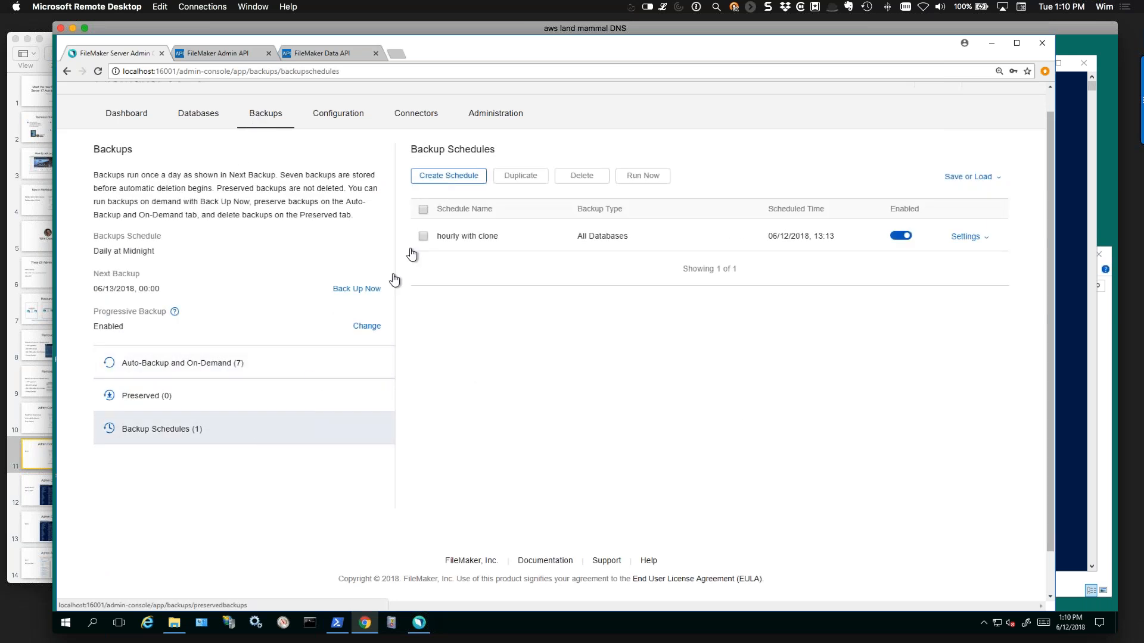
Start a new backup schedule with a Daily frequency and the time range option Between.
left_click(434, 180)
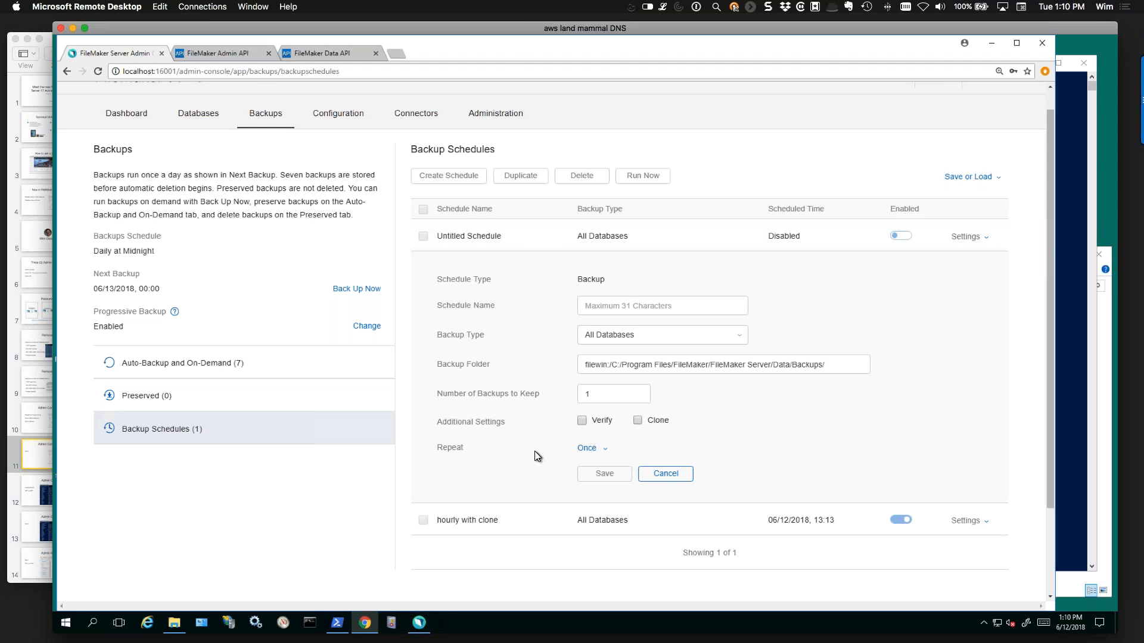
left_click(587, 451)
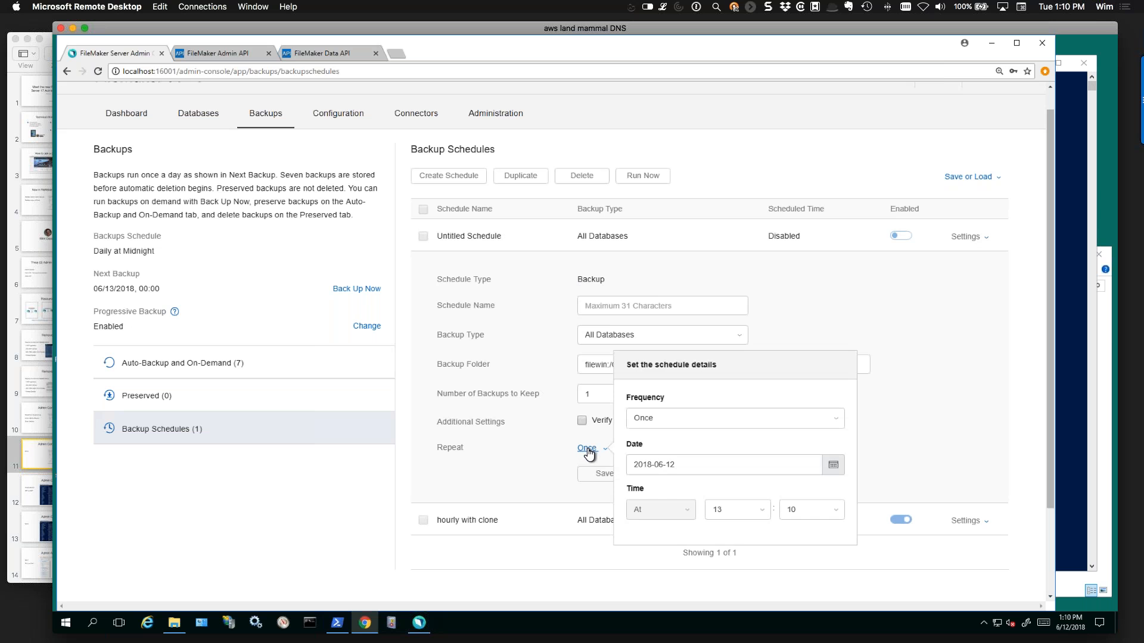
left_click(690, 417)
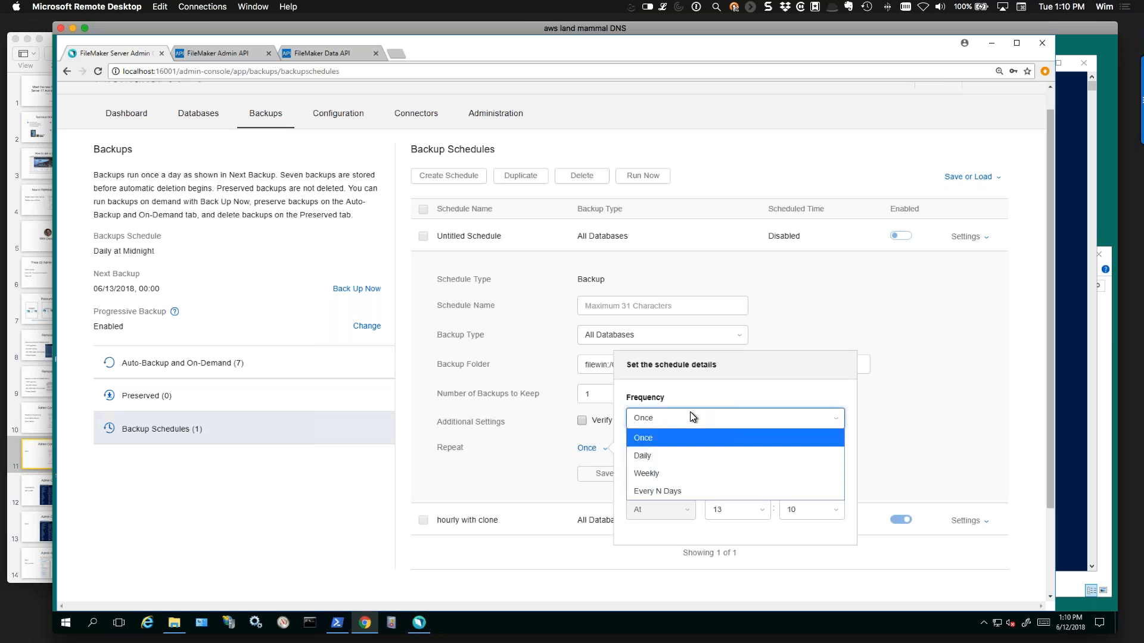
left_click(678, 456)
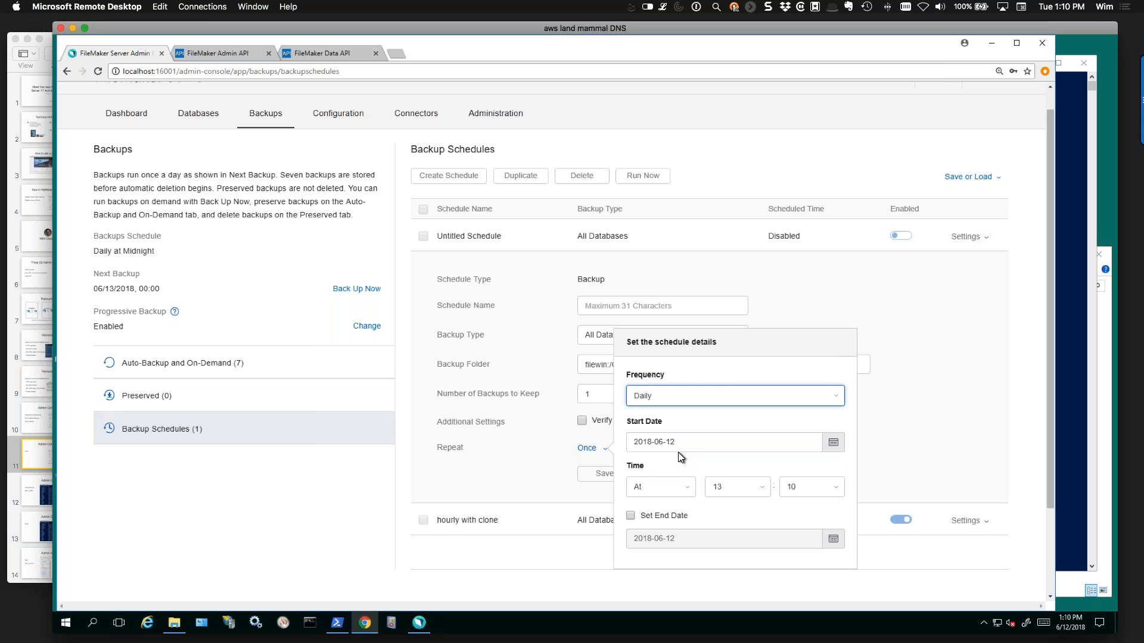
left_click(659, 488)
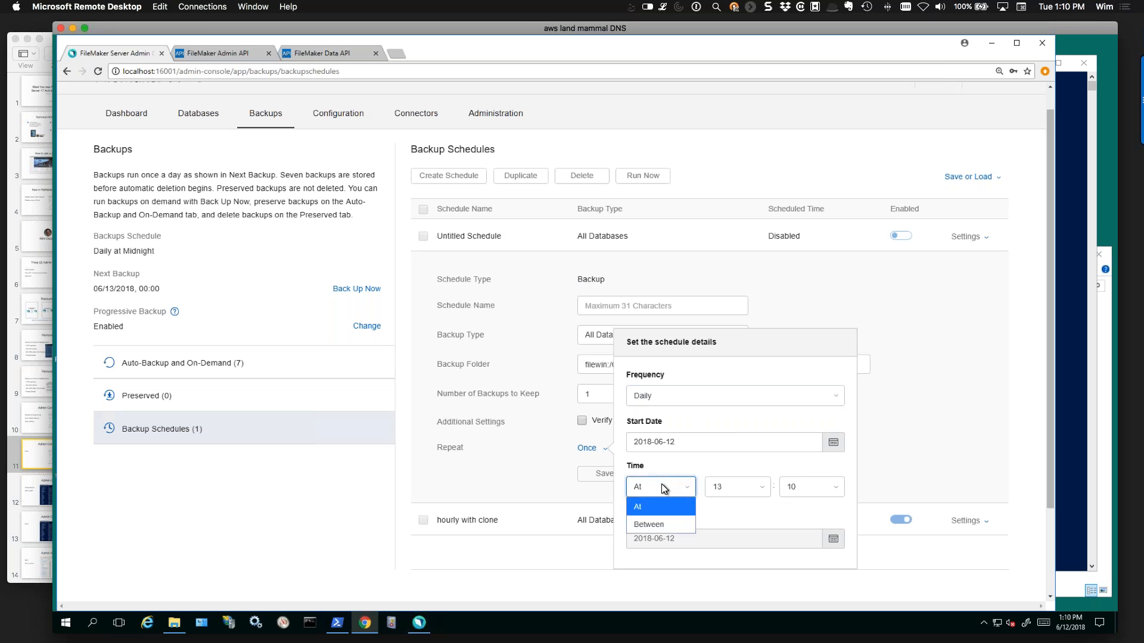
left_click(671, 526)
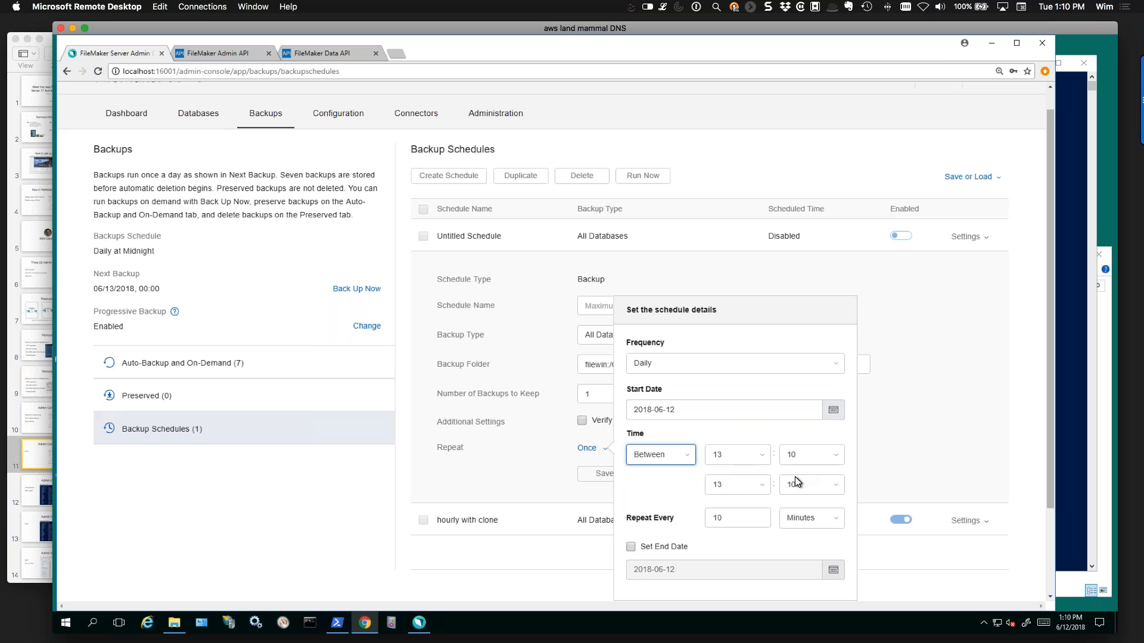
Set the new schedule to repeat every 1 hour, and discard the schedule without saving.
left_click(721, 518)
left_click(801, 518)
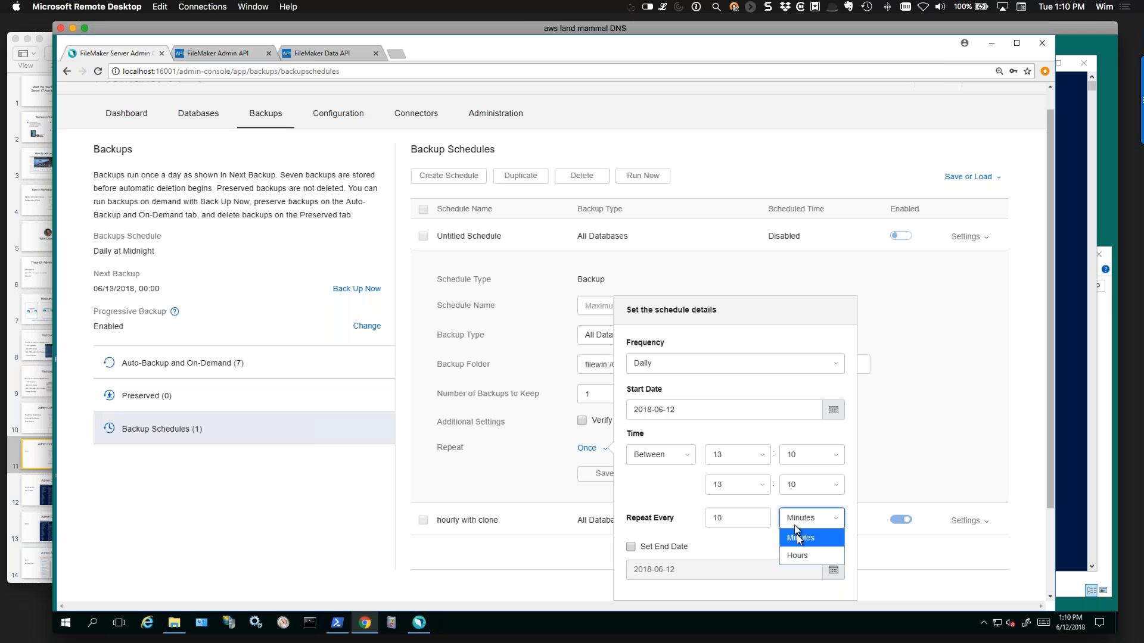
left_click(799, 546)
left_click(736, 519)
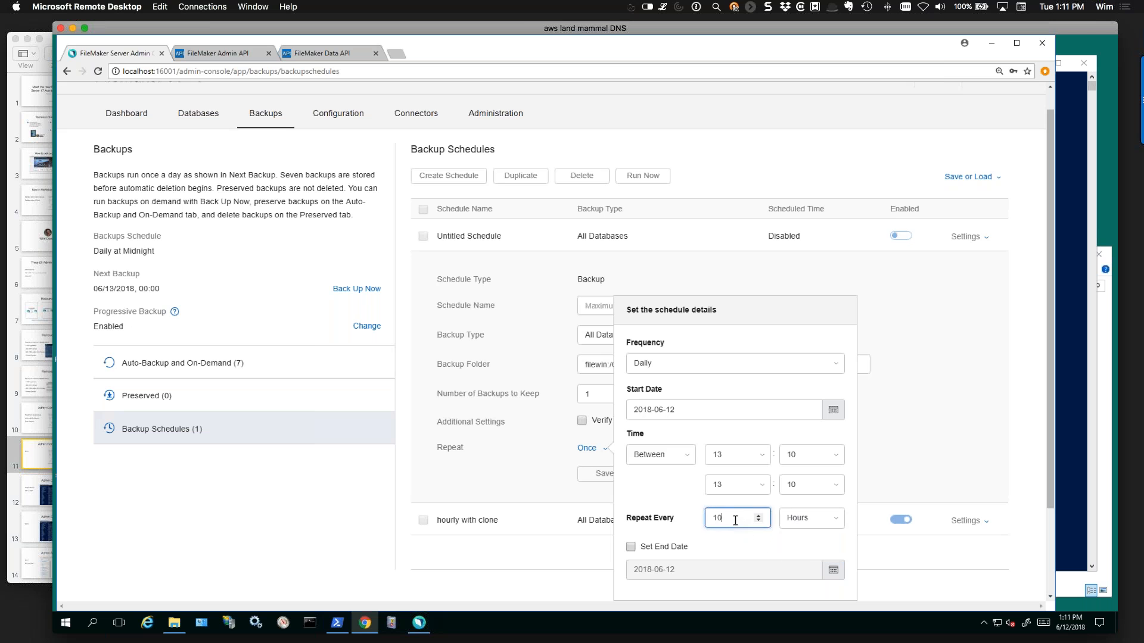
key("BackSpace")
left_click(742, 543)
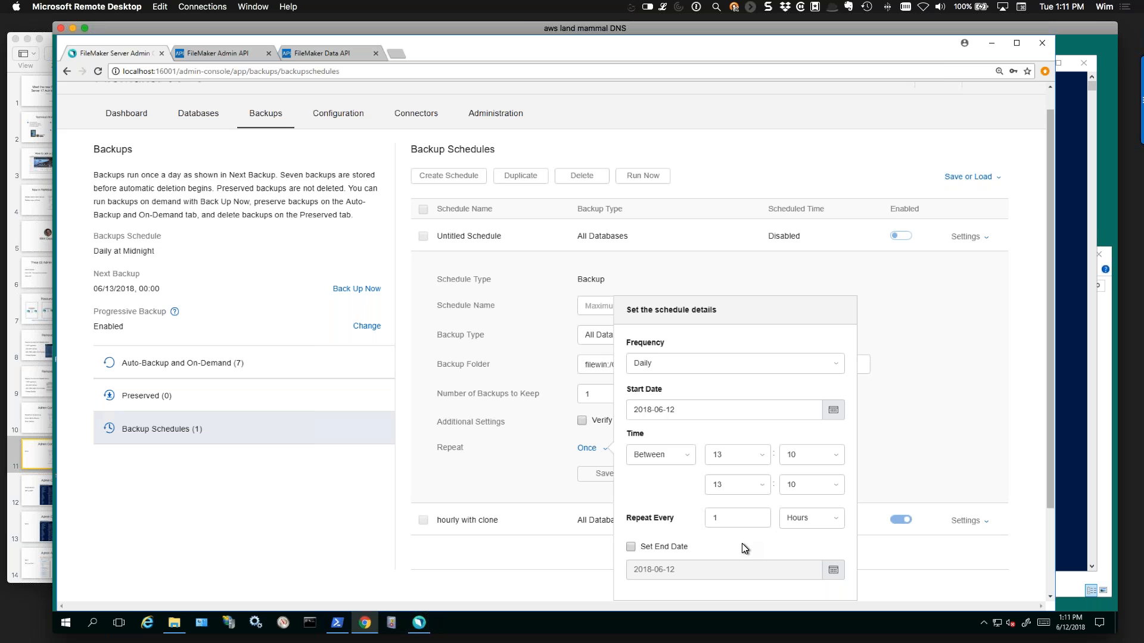
left_click(947, 277)
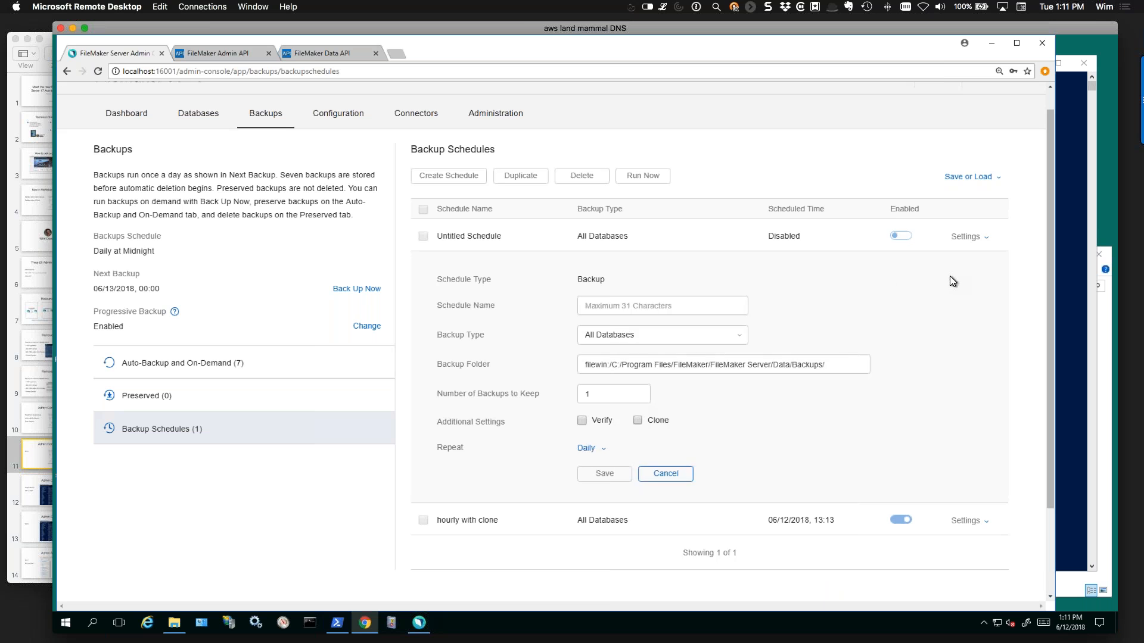
left_click(677, 473)
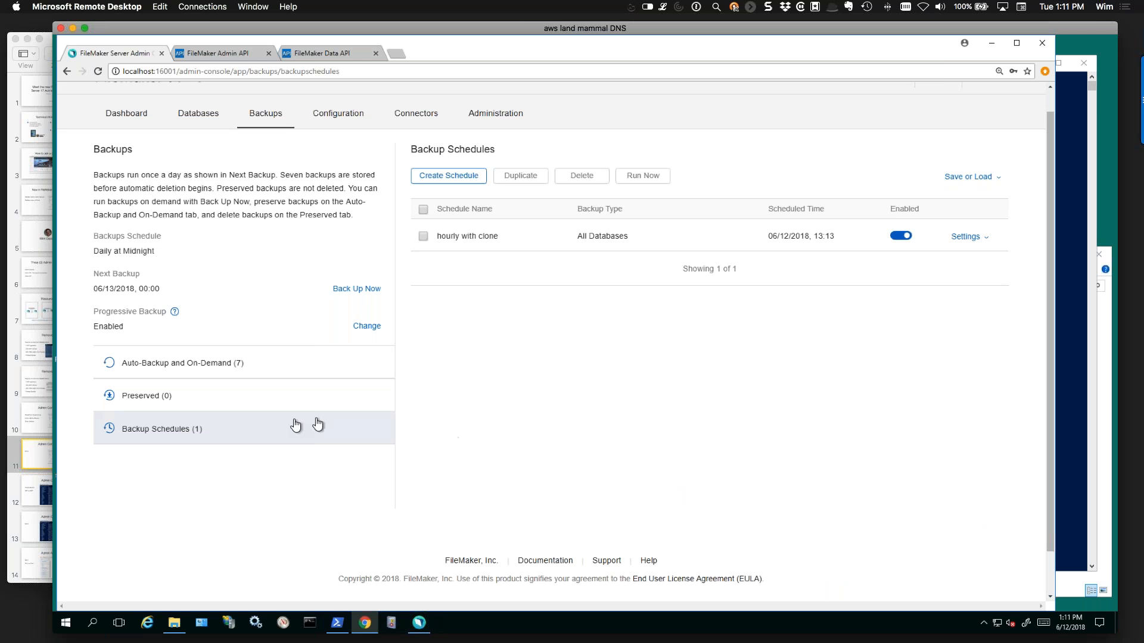
Compare the automatic and on-demand backups with the list of backup schedules.
left_click(204, 370)
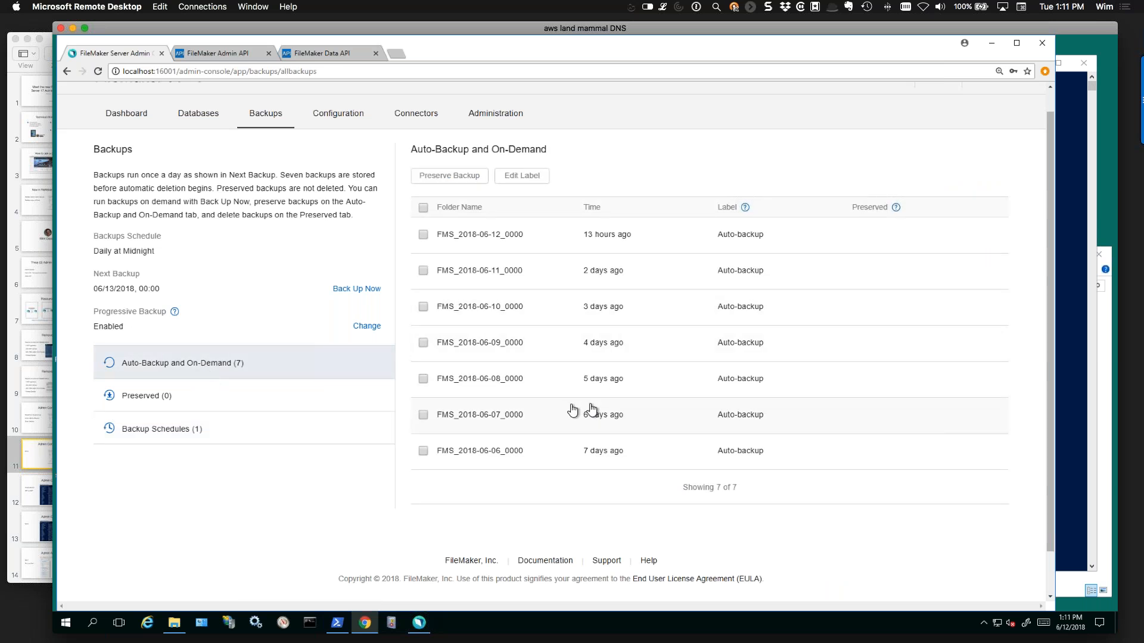
left_click(322, 440)
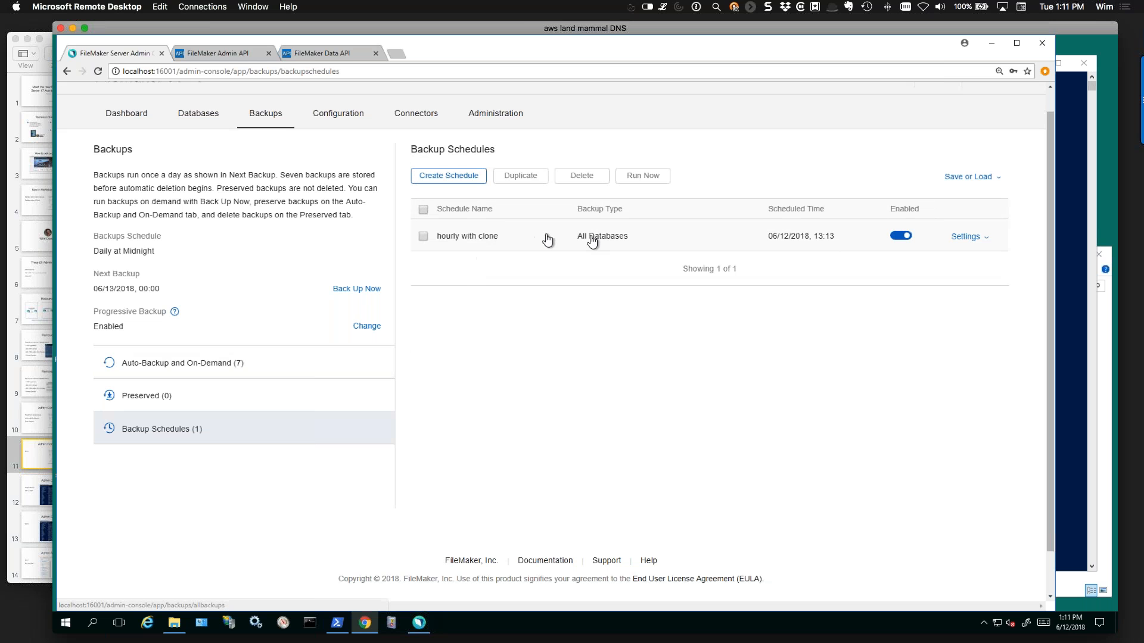
left_click(290, 373)
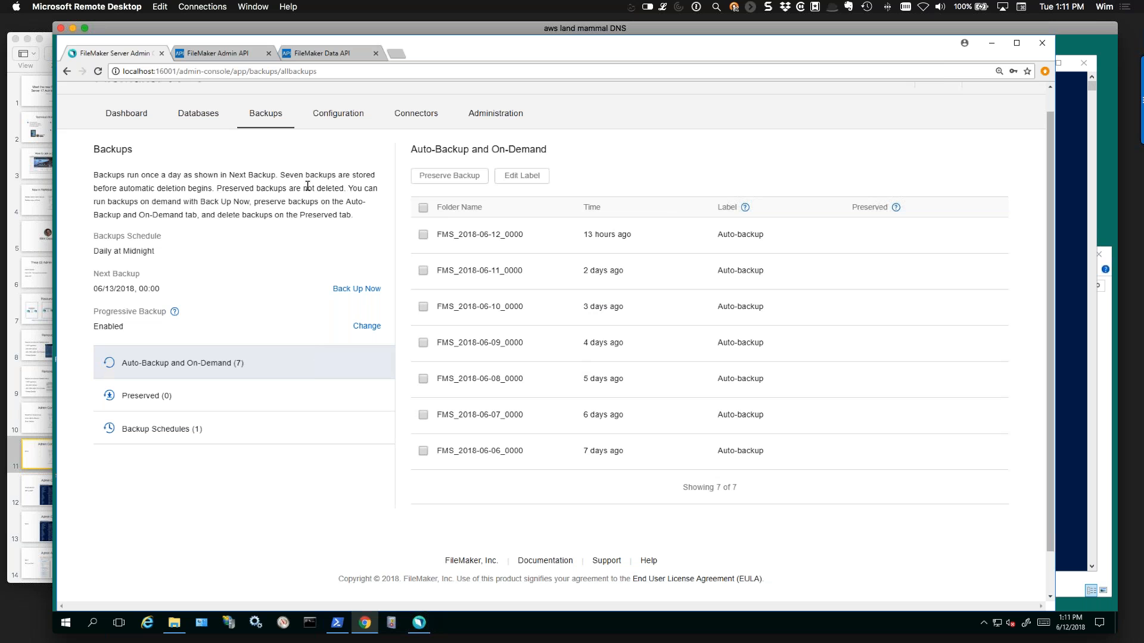
Review the server's general configuration settings and the plug-in settings among the connectors.
left_click(342, 113)
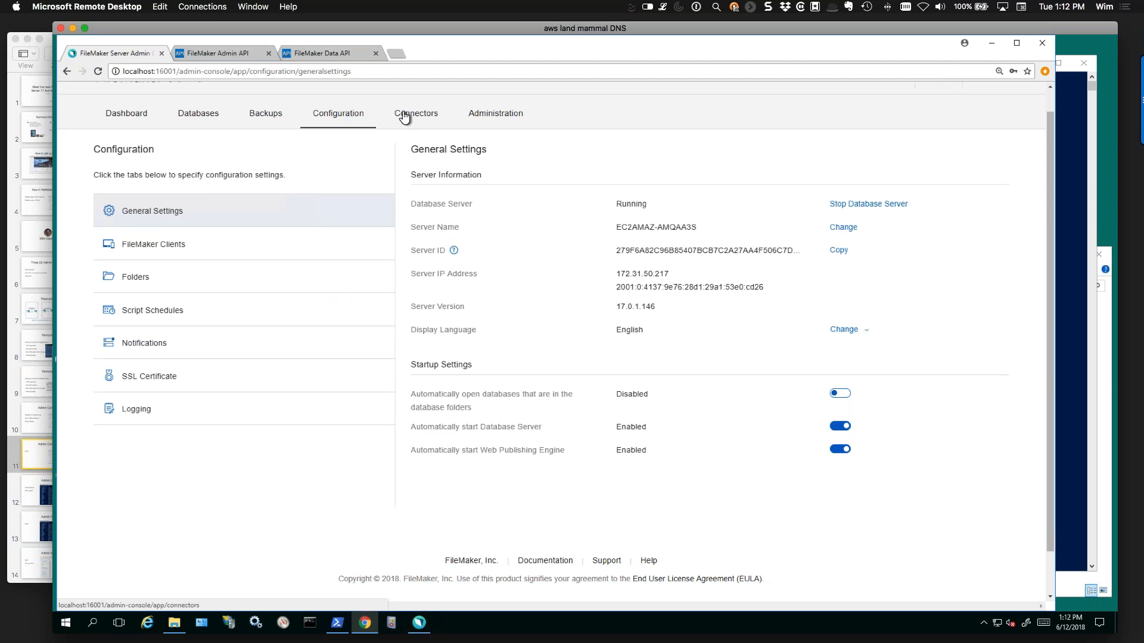
left_click(279, 310)
left_click(420, 118)
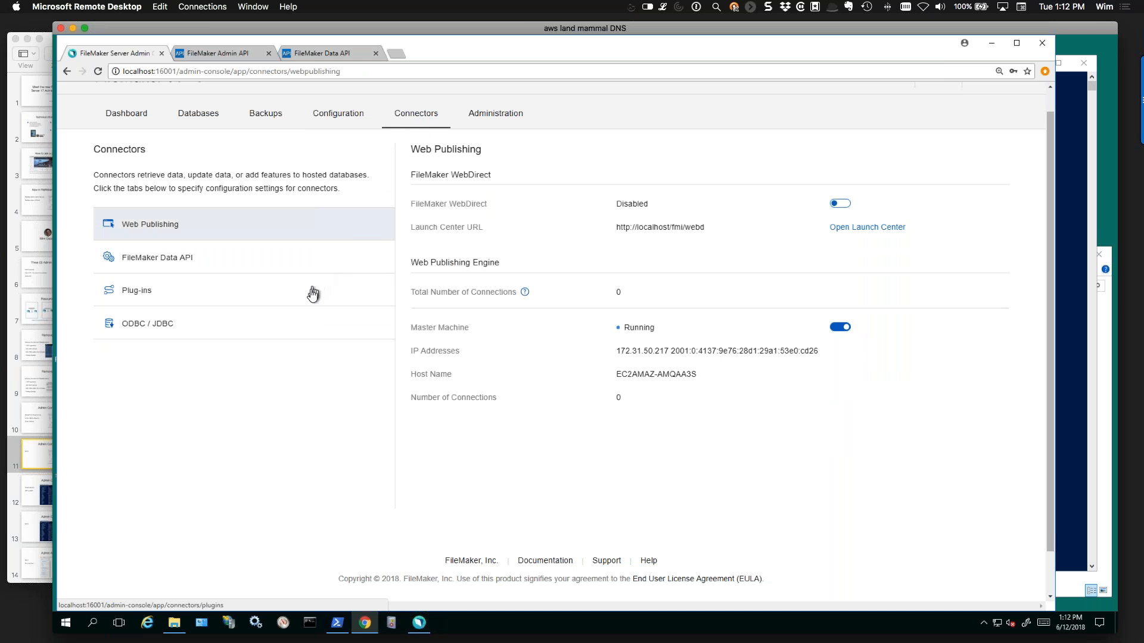
left_click(311, 293)
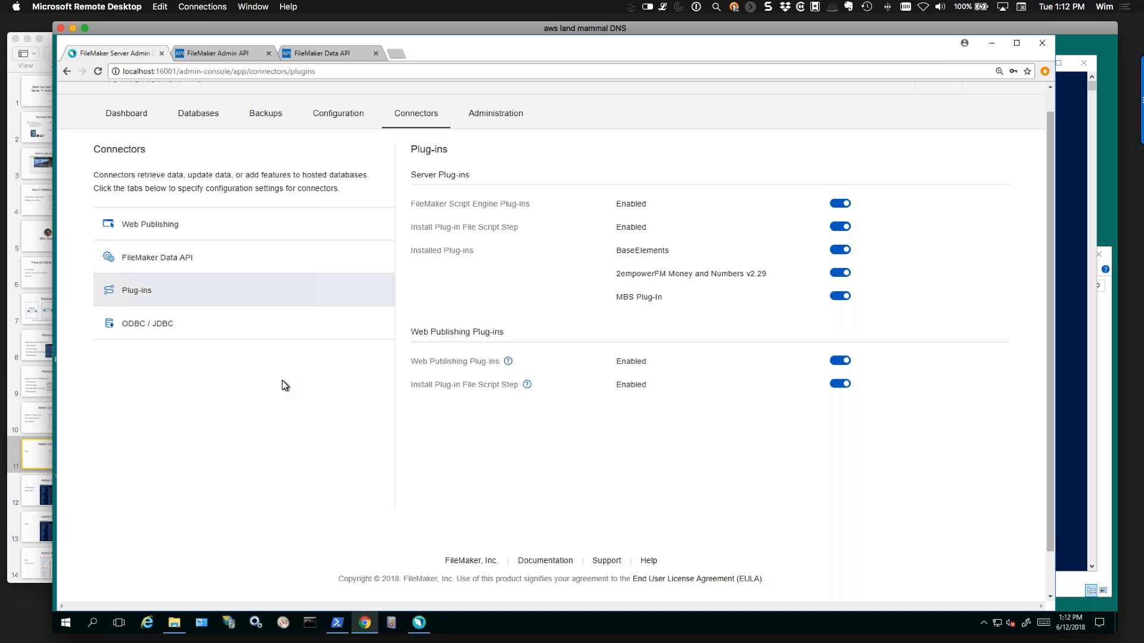
Switch to the slide presentation, play it from the Admin Console slide and advance to the Admin CLI slide.
left_click(31, 448)
left_click(217, 55)
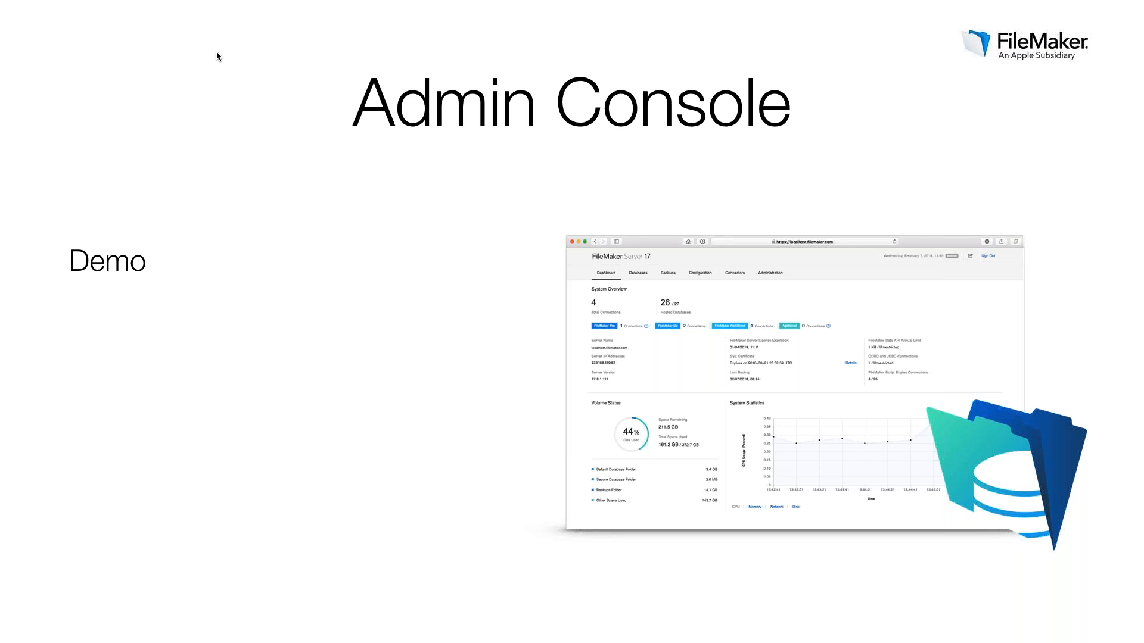
key("Right")
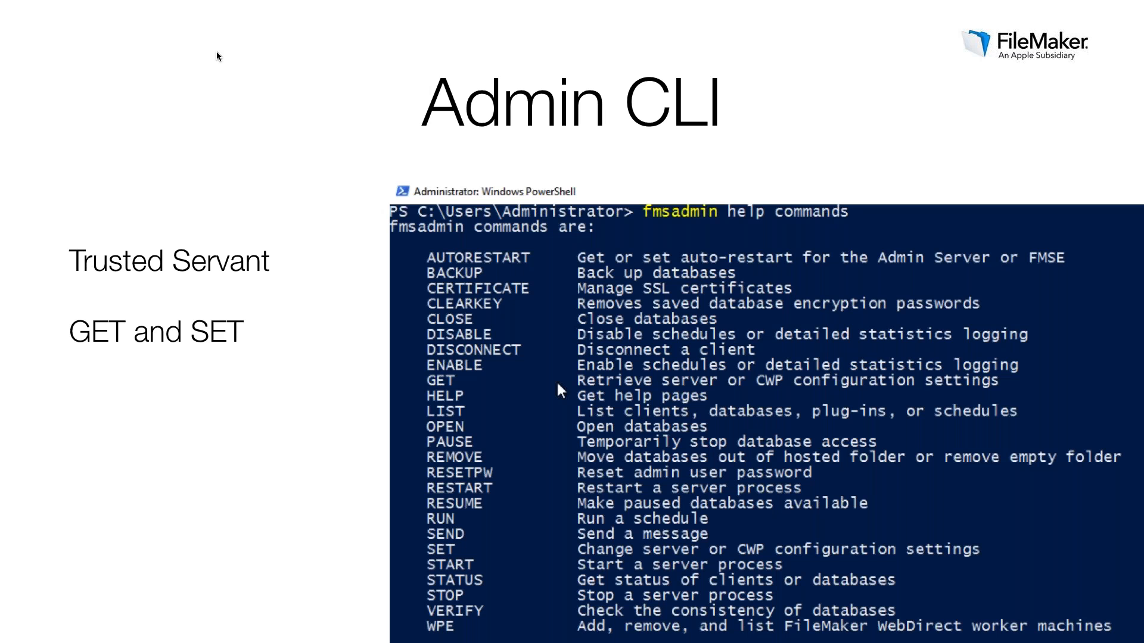
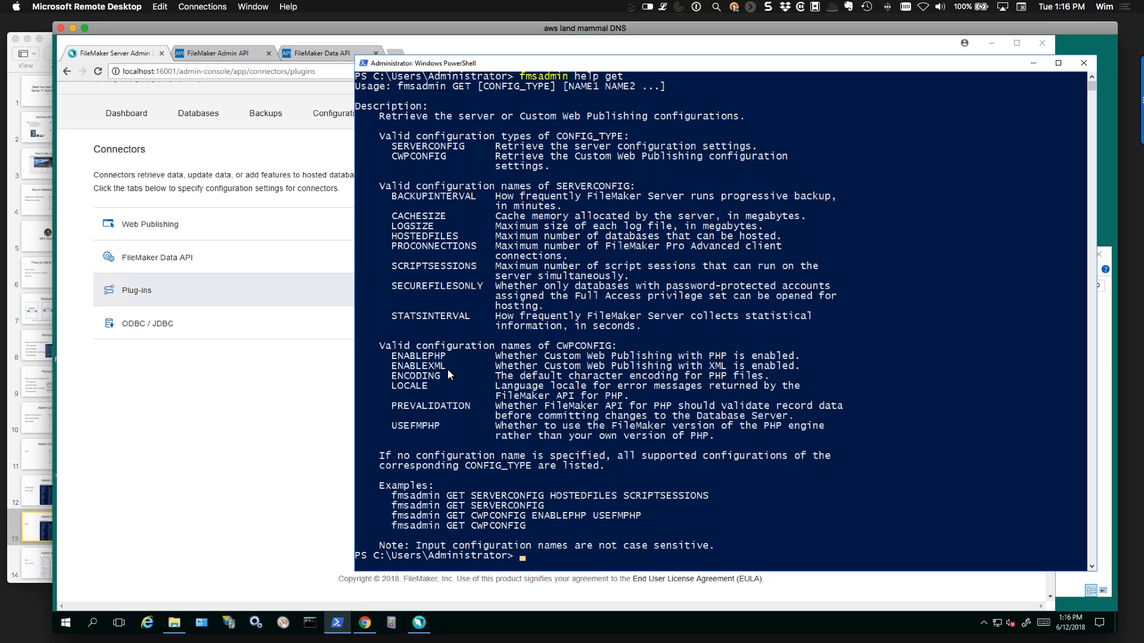
In Windows PowerShell, clear the console and list the server configuration with "fmsadmin get serverconfig".
type("cls")
key("Return")
type("fmsadmin get serverconfig")
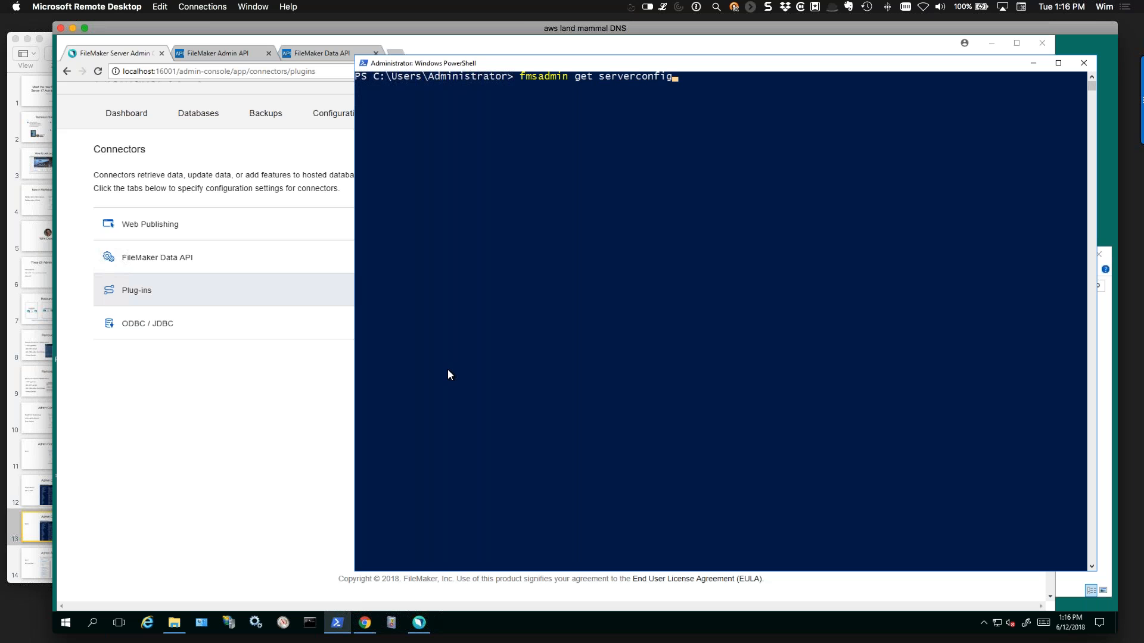
key("Return")
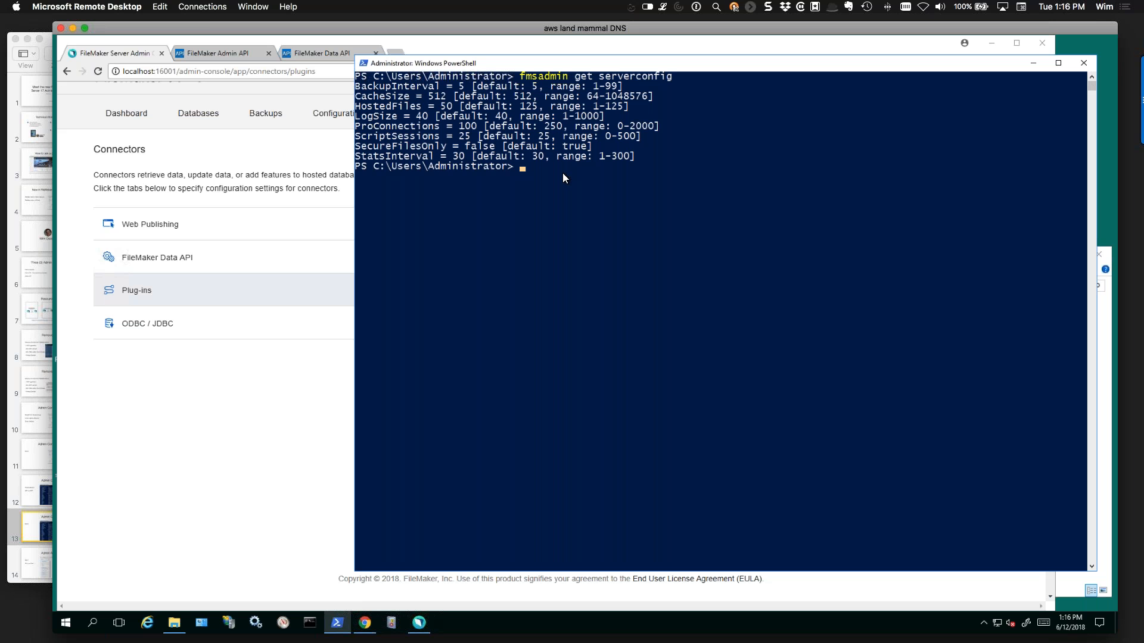
List the Custom Web Publishing configuration by running "fmsadmin get cwpconfig".
key("Up")
key("BackSpace")
key("BackSpace")
key("BackSpace")
key("BackSpace")
key("BackSpace")
key("BackSpace")
key("BackSpace")
key("BackSpace")
key("BackSpace")
key("BackSpace")
key("BackSpace")
key("BackSpace")
type("cwpconfig")
key("Return")
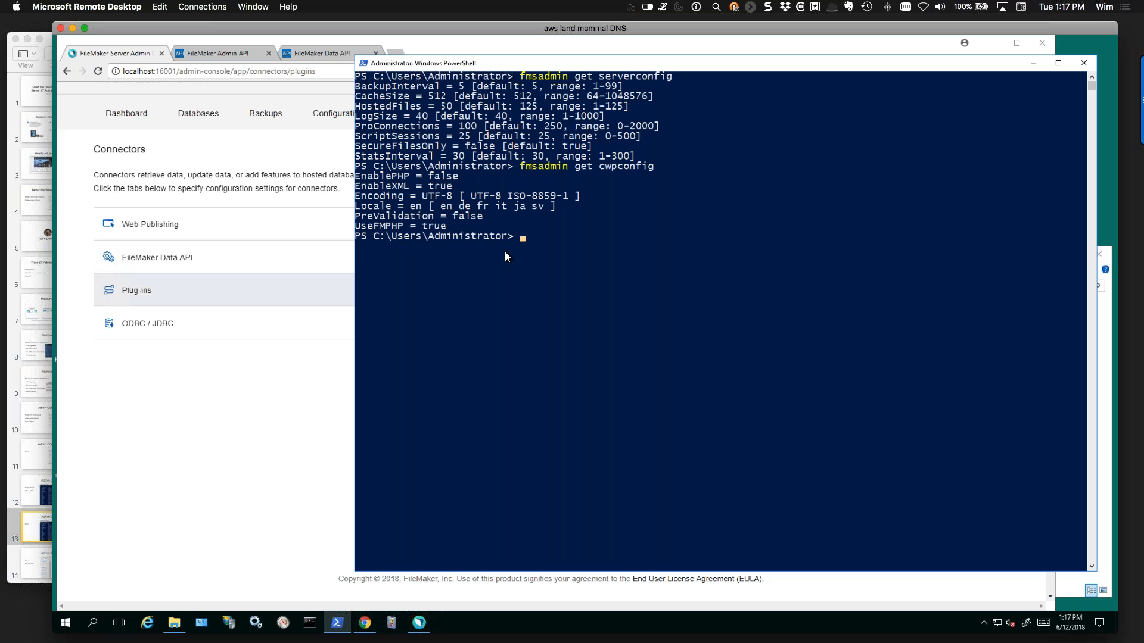
Clear the PowerShell console and list the server's schedules with "fmsadmin list schedules".
type("cls")
key("Return")
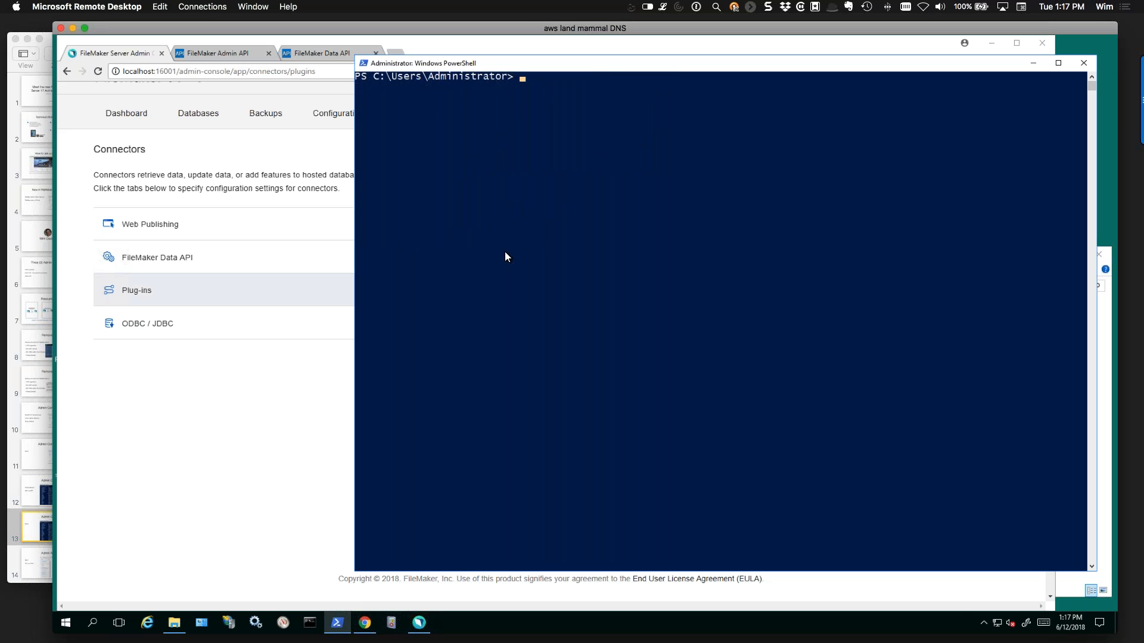
type("fmsadmin list schedules")
key("Return")
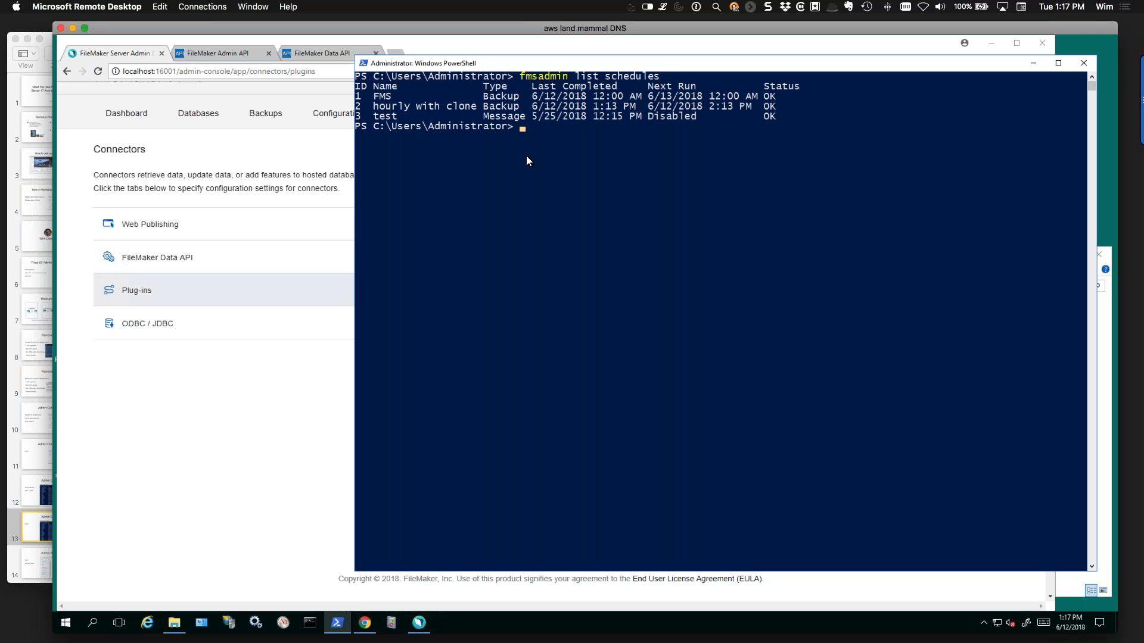
Disable the FMS backup schedule by running "fmsadmin disable schedule 1" and answering y to the confirmation.
type("dmin disable schedu")
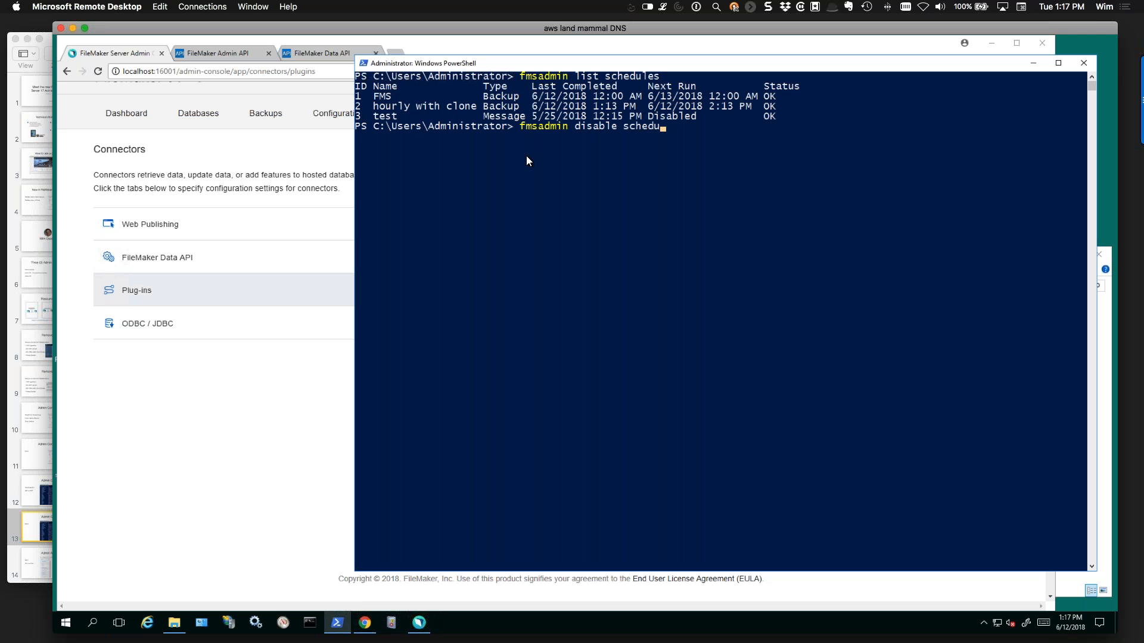
type("le 1")
key("Return")
type("y disable schedule(s)? (y, n) y")
key("Return")
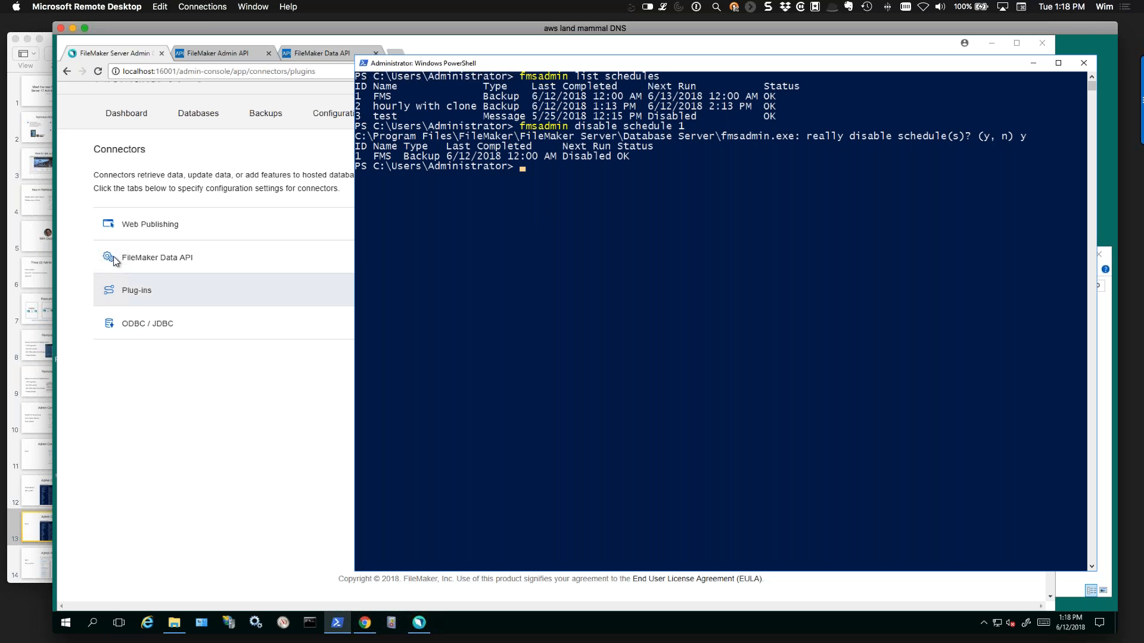
Switch to Keynote, play the presentation from the Admin CLI slide and advance to the Admin API demo slide.
left_click(37, 536)
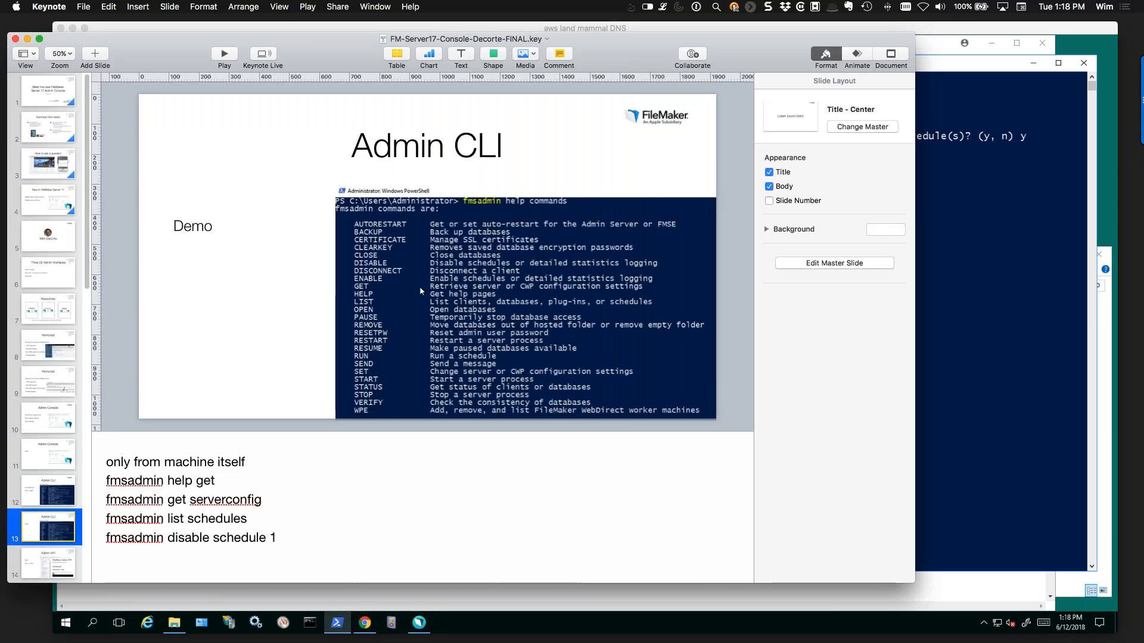
left_click(227, 57)
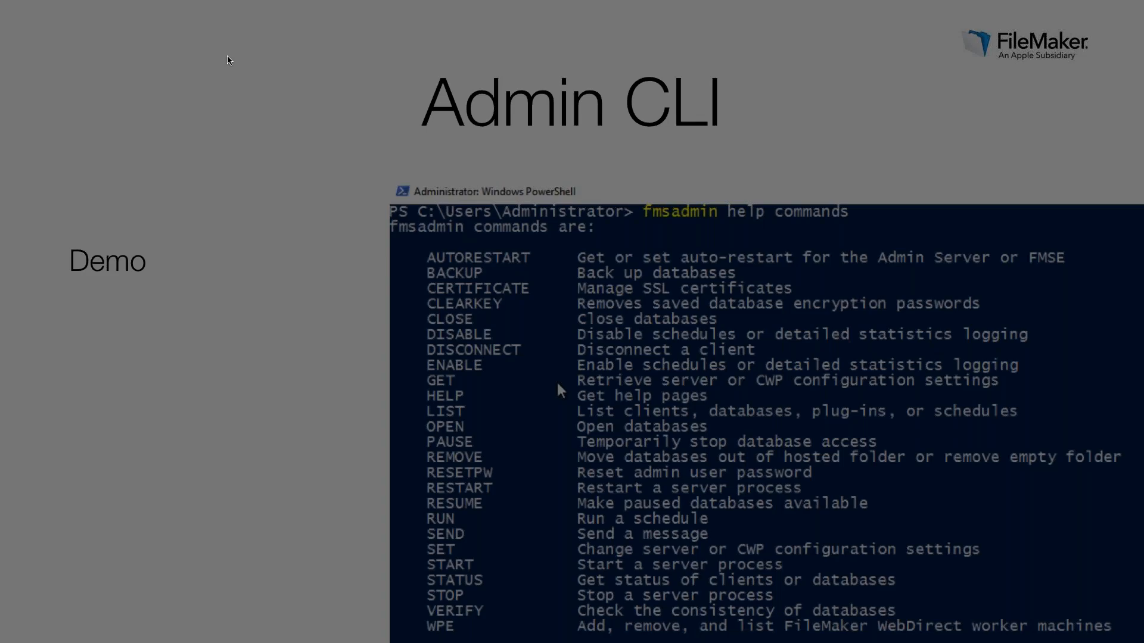
left_click(228, 59)
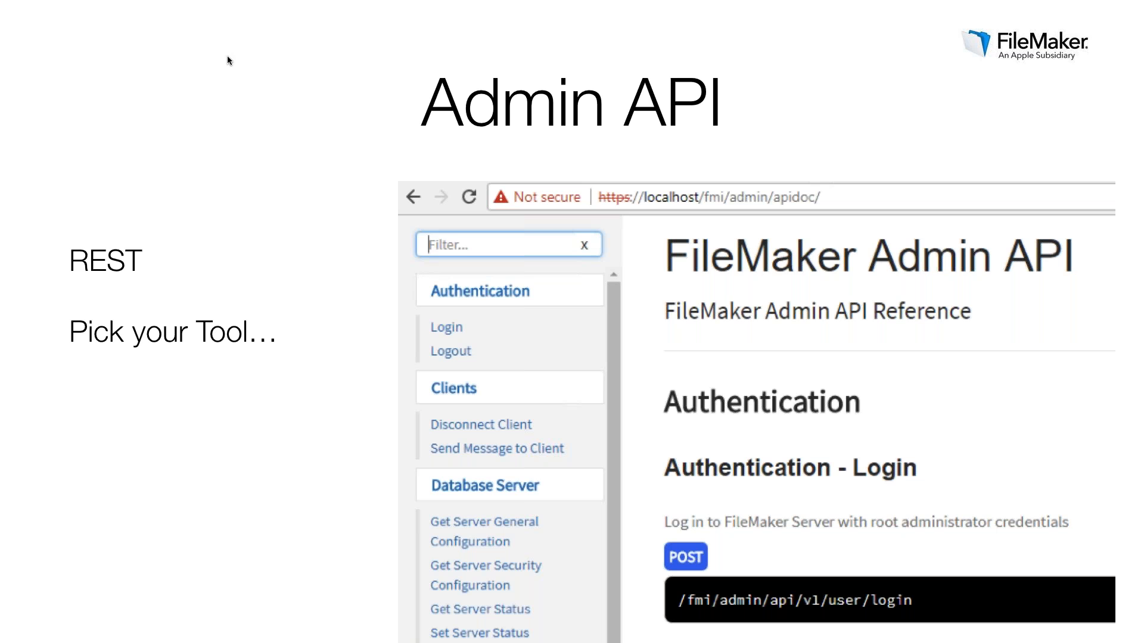
key("Right")
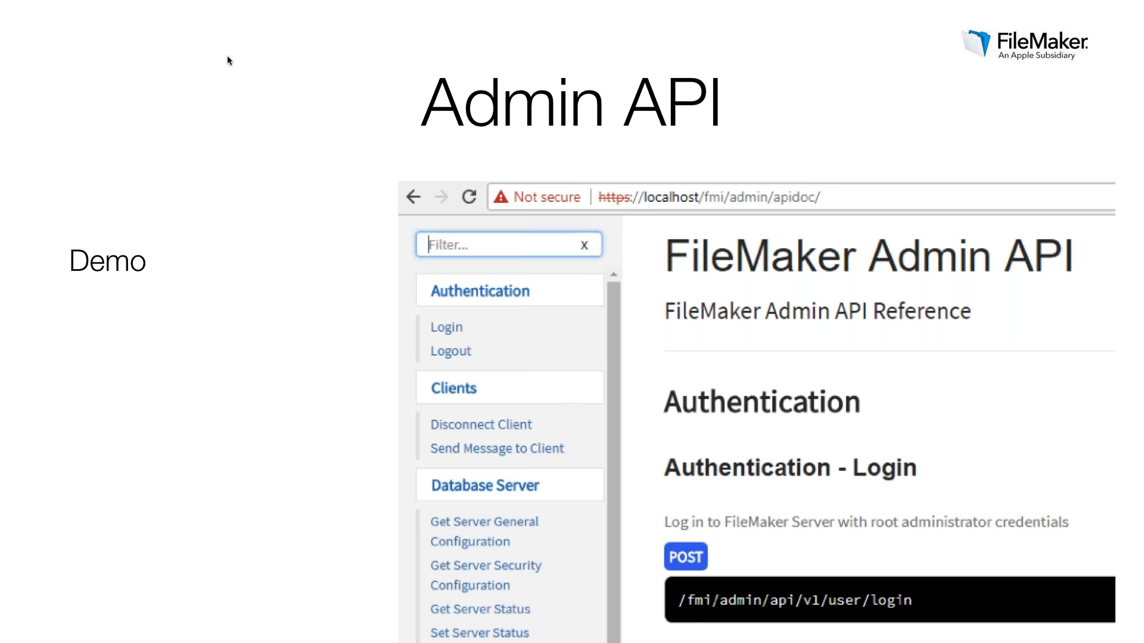
Exit the slideshow, return to the remote desktop and examine the login endpoint in the FileMaker Admin API reference.
key("Escape")
key("super+Tab")
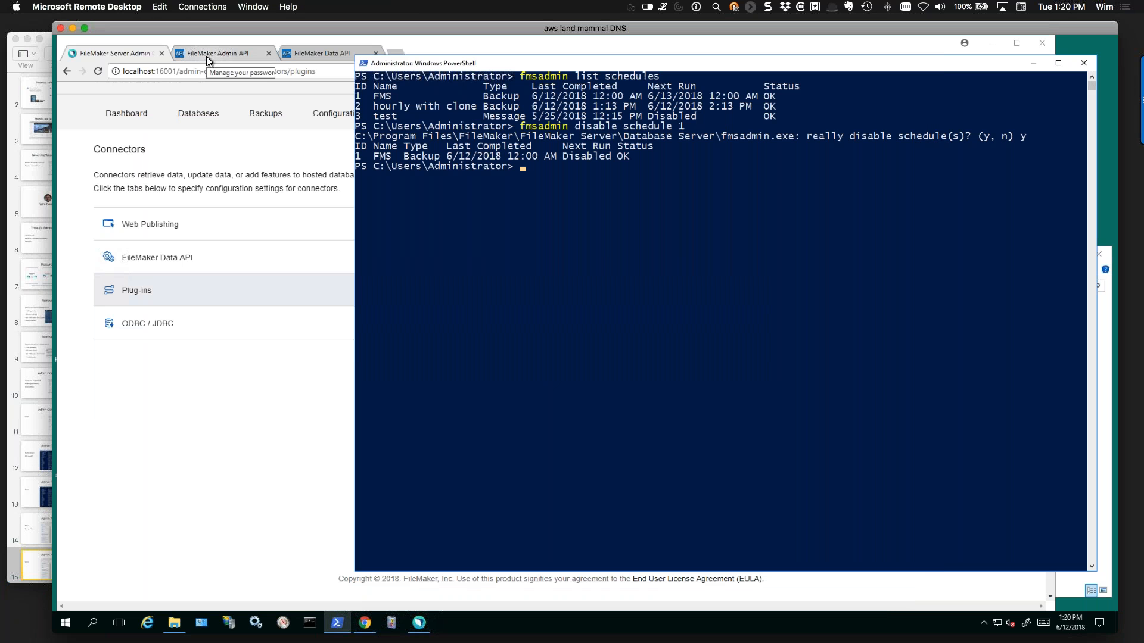
left_click(206, 55)
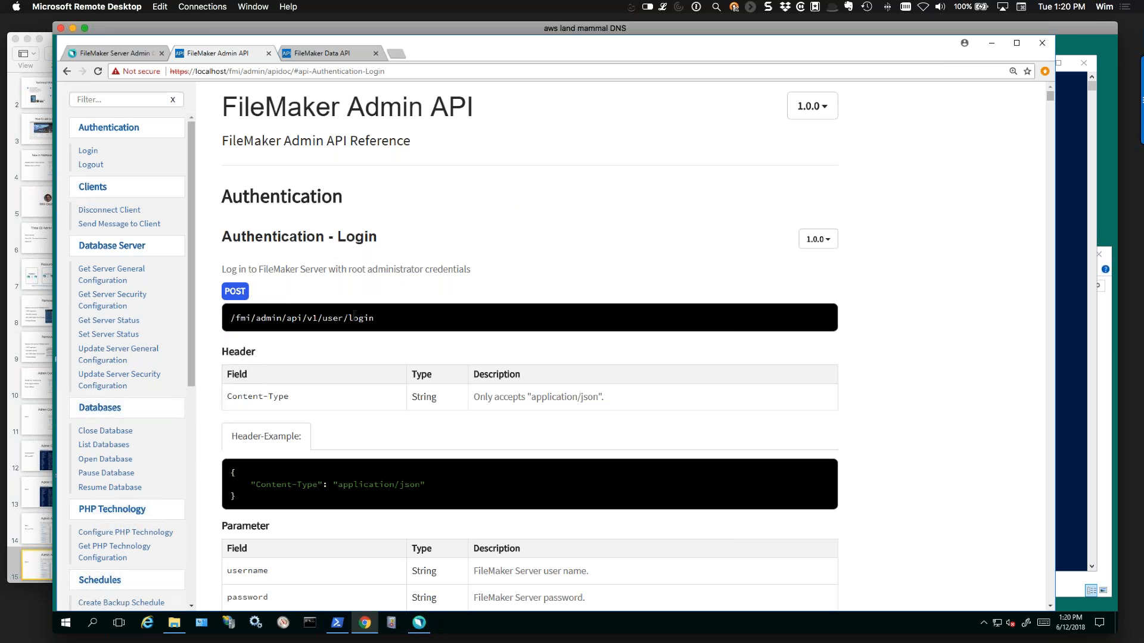
left_click_drag(374, 320, 229, 330)
left_click(381, 289)
Switch to Postman and review the HTTP methods available for the "log in" request.
key("super+Tab")
key("super+Tab")
key("super+Tab")
key("super+Tab")
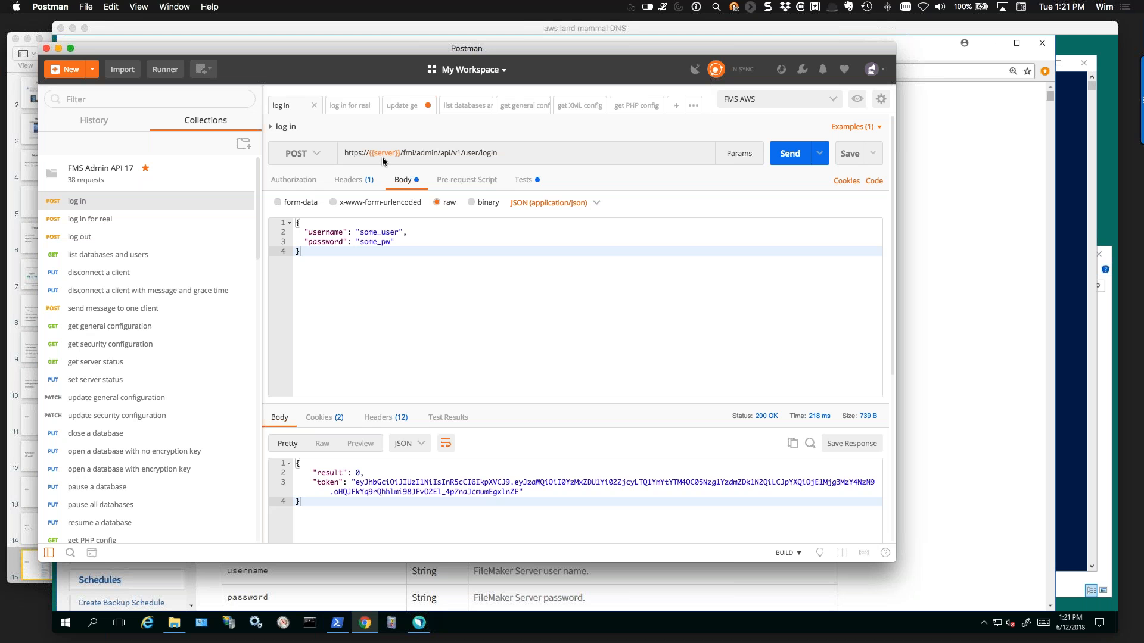
left_click(312, 158)
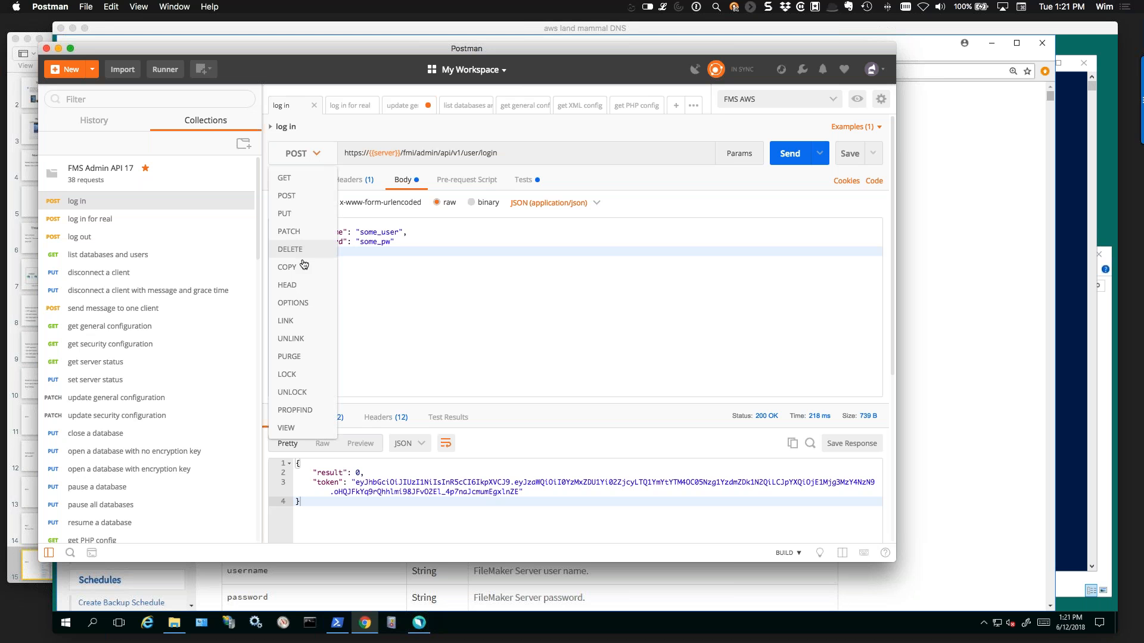
left_click(300, 154)
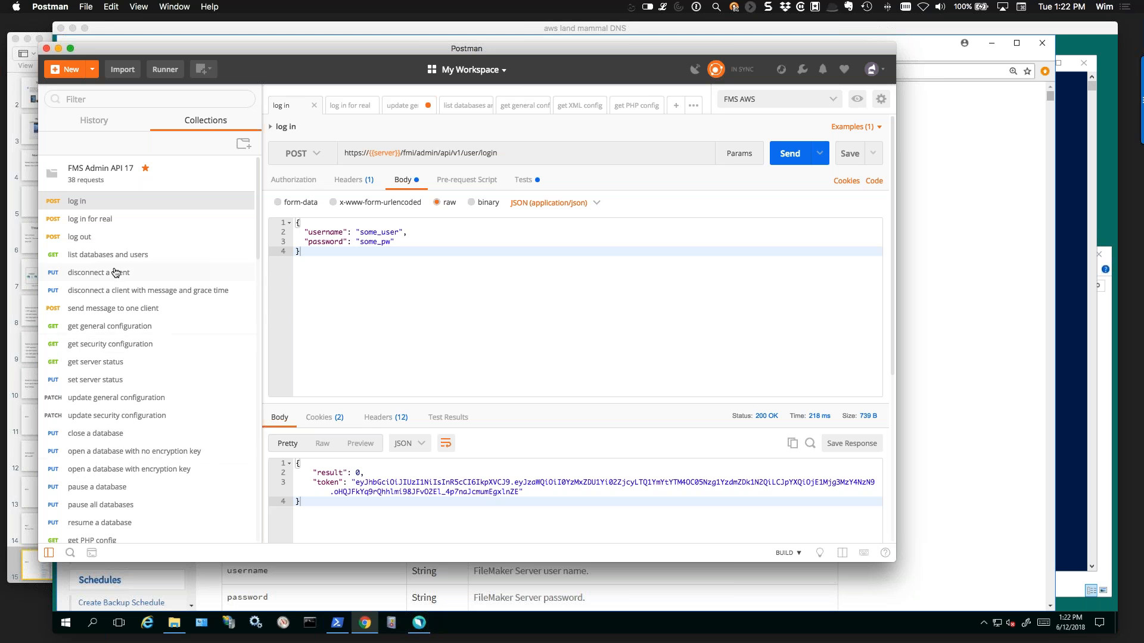
Review the headers of the "list databases and users" request, and send "log in for real" to obtain a session token.
left_click(148, 254)
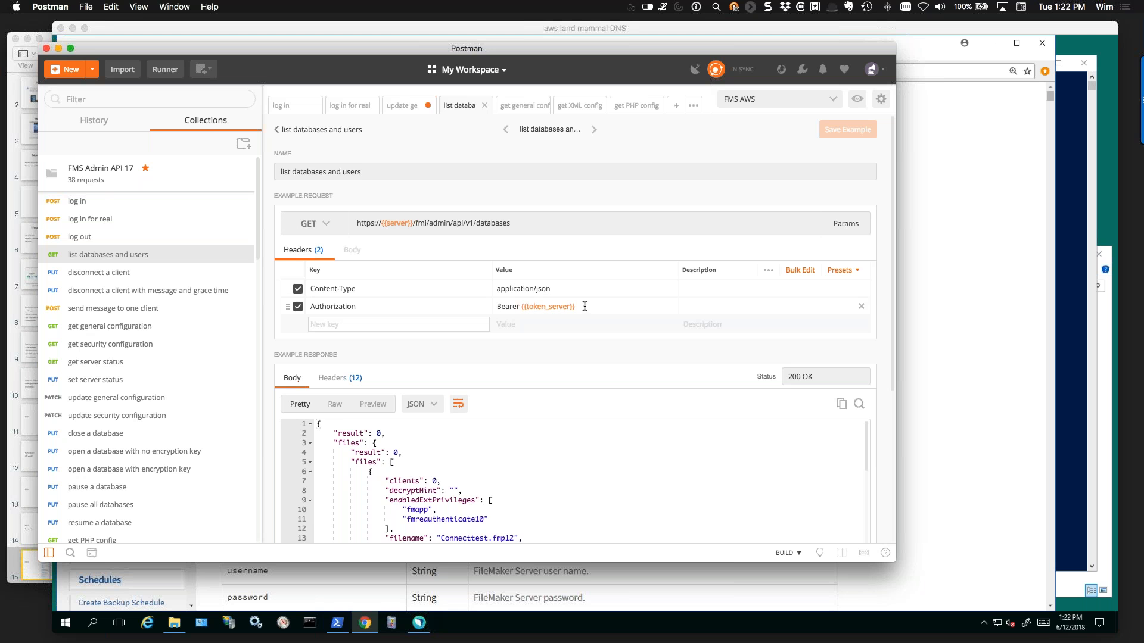
left_click(87, 219)
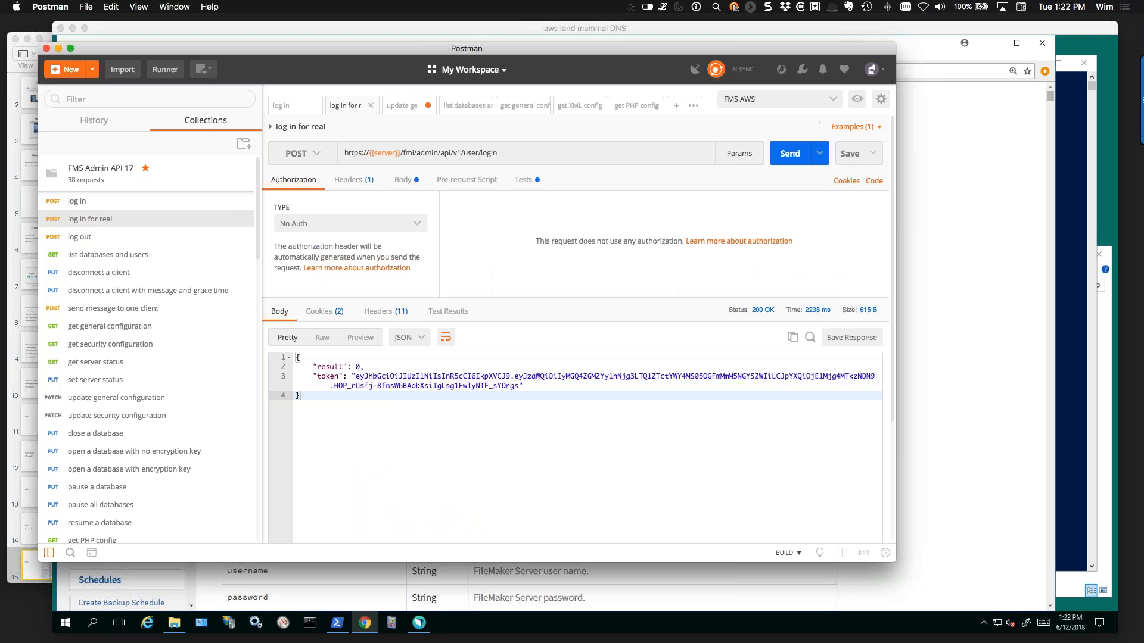
left_click(790, 153)
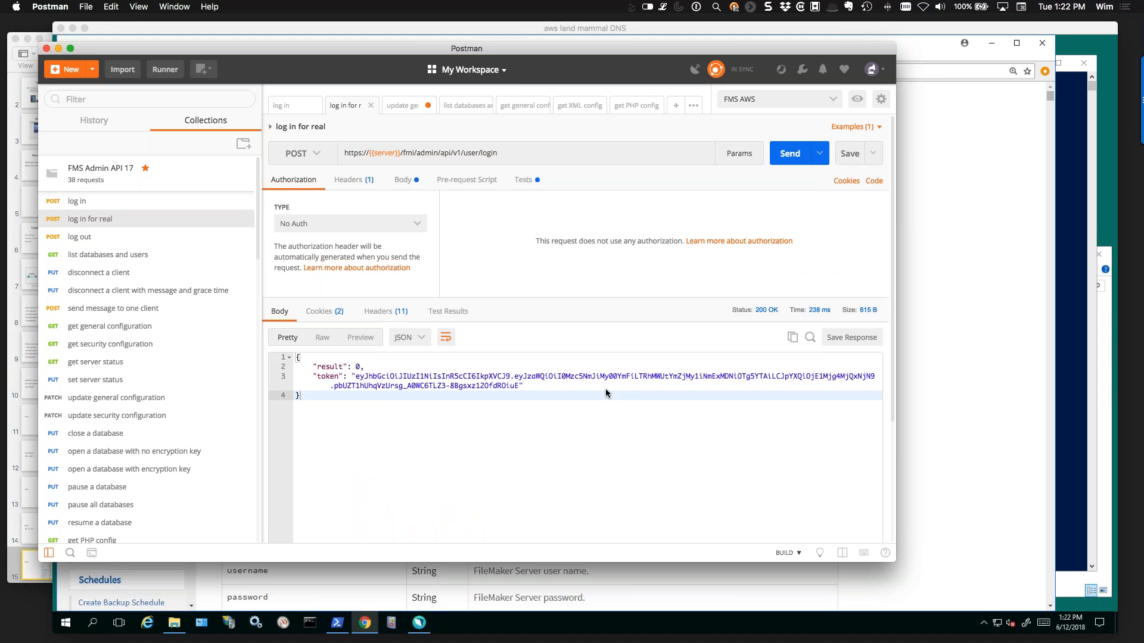
Open the "get server status" request in the FMS Admin API 17 collection and send it.
left_click(87, 255)
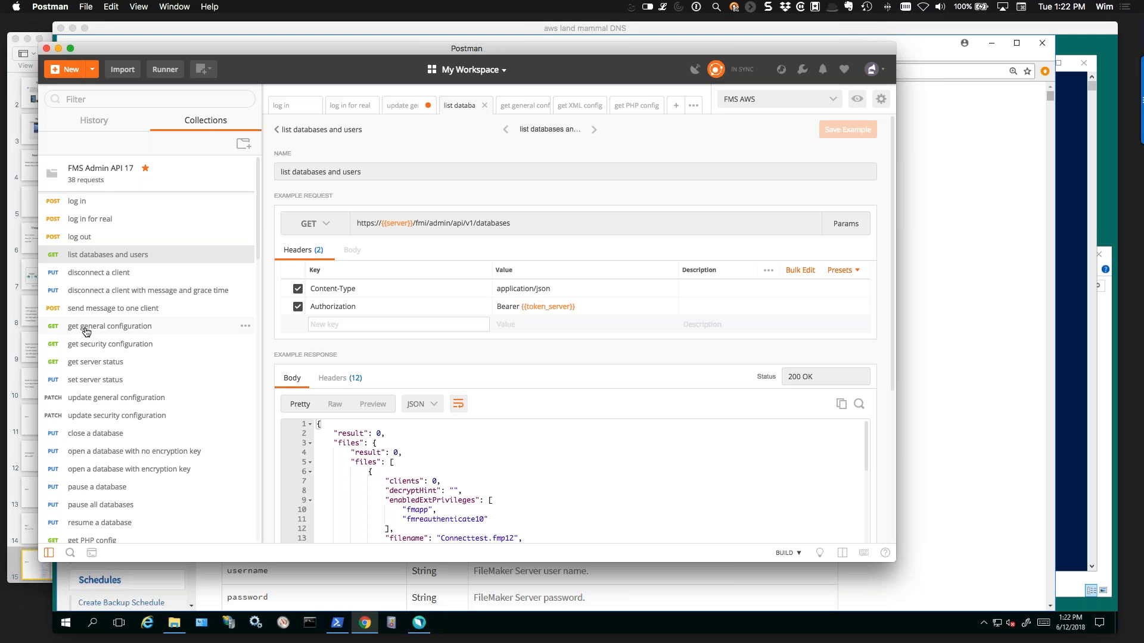
scroll(86, 331, "down", 1)
left_click(90, 354)
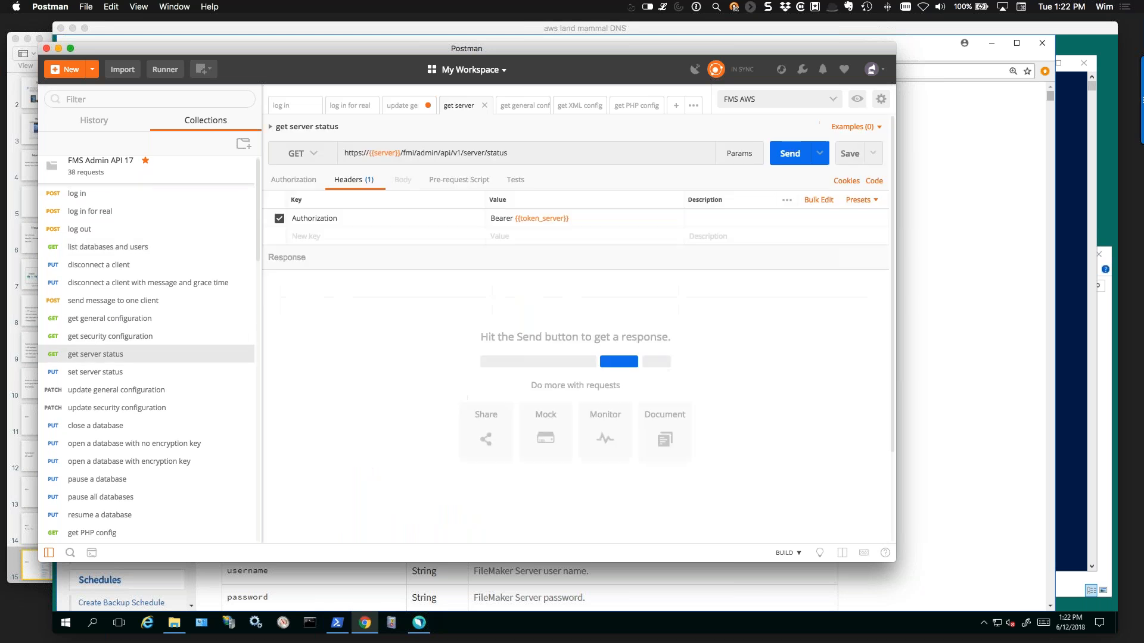
left_click(787, 155)
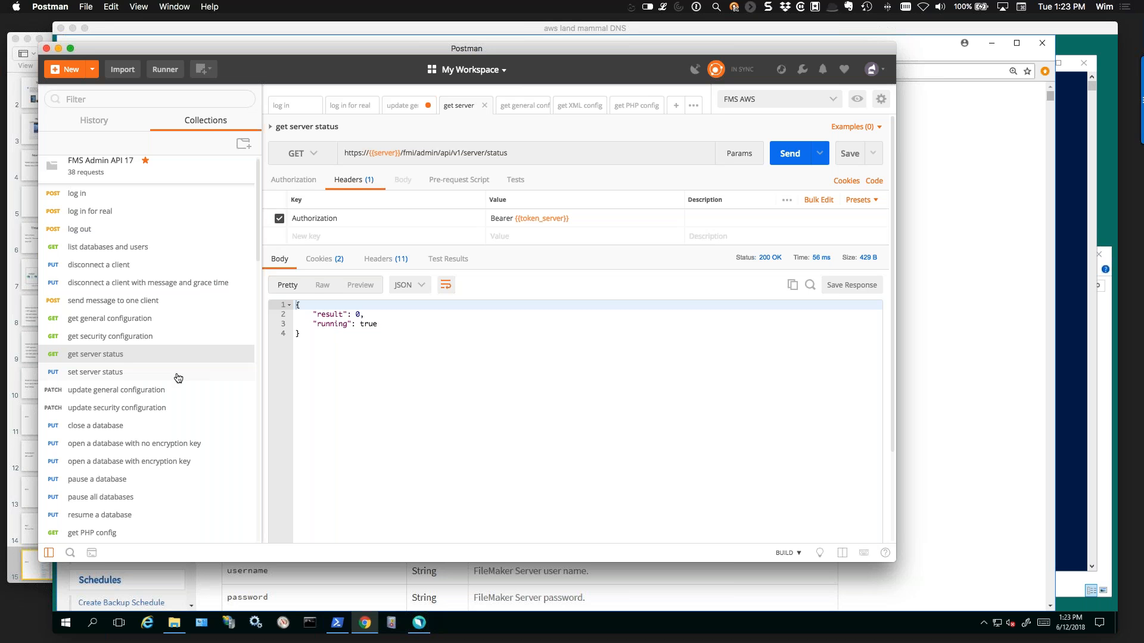
Look over the "update general configuration" request, and send "get general configuration" after checking its headers and authorization.
left_click(130, 393)
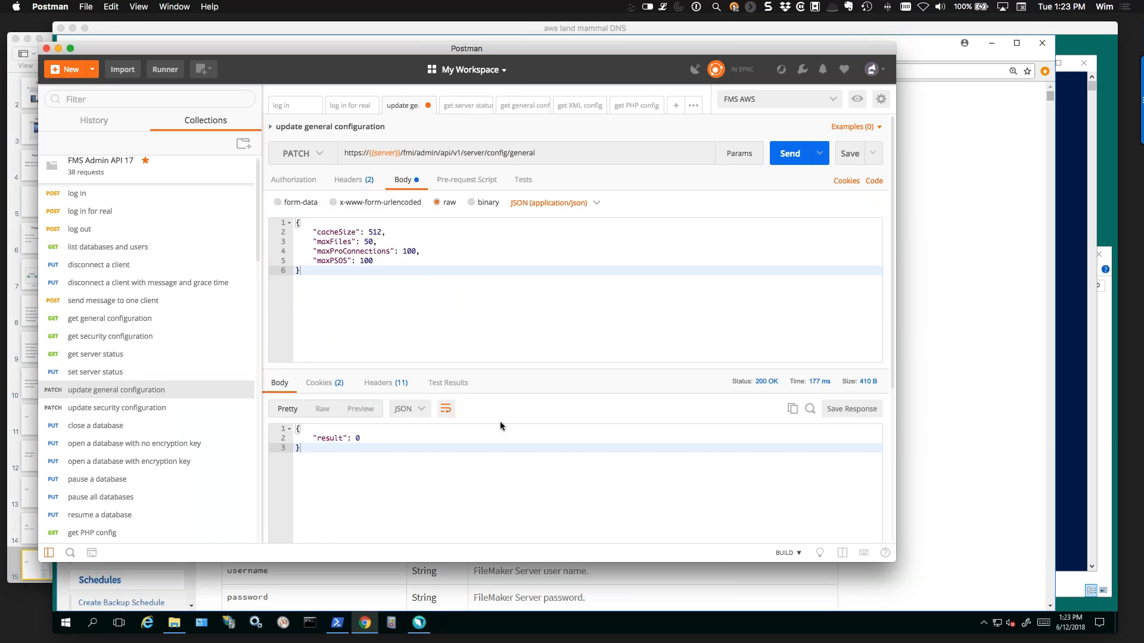
left_click(115, 322)
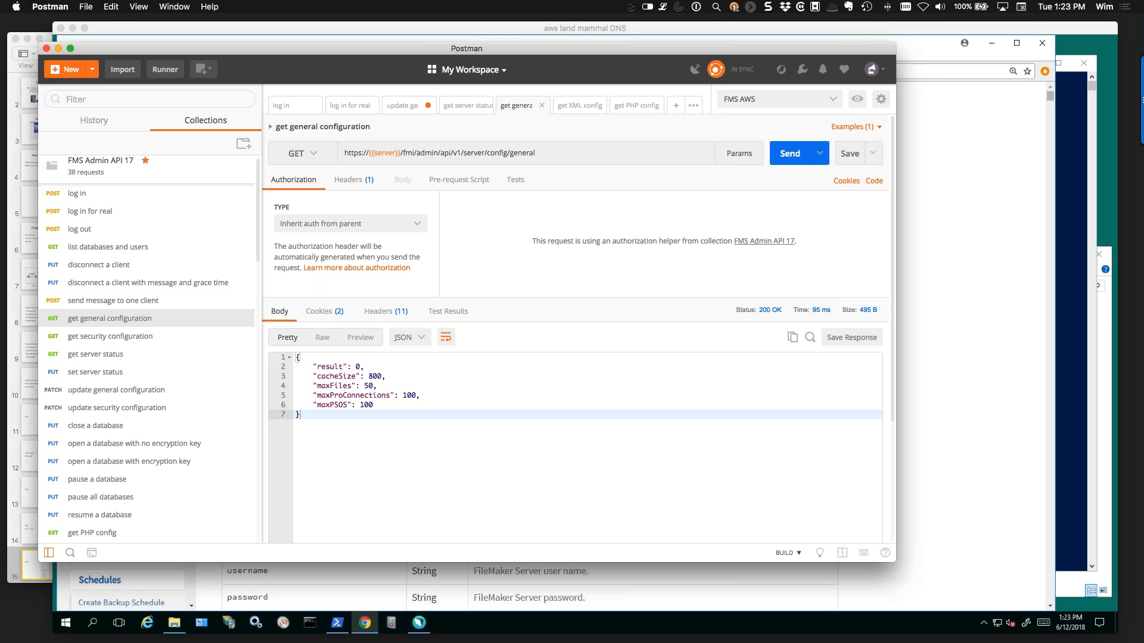
left_click(352, 180)
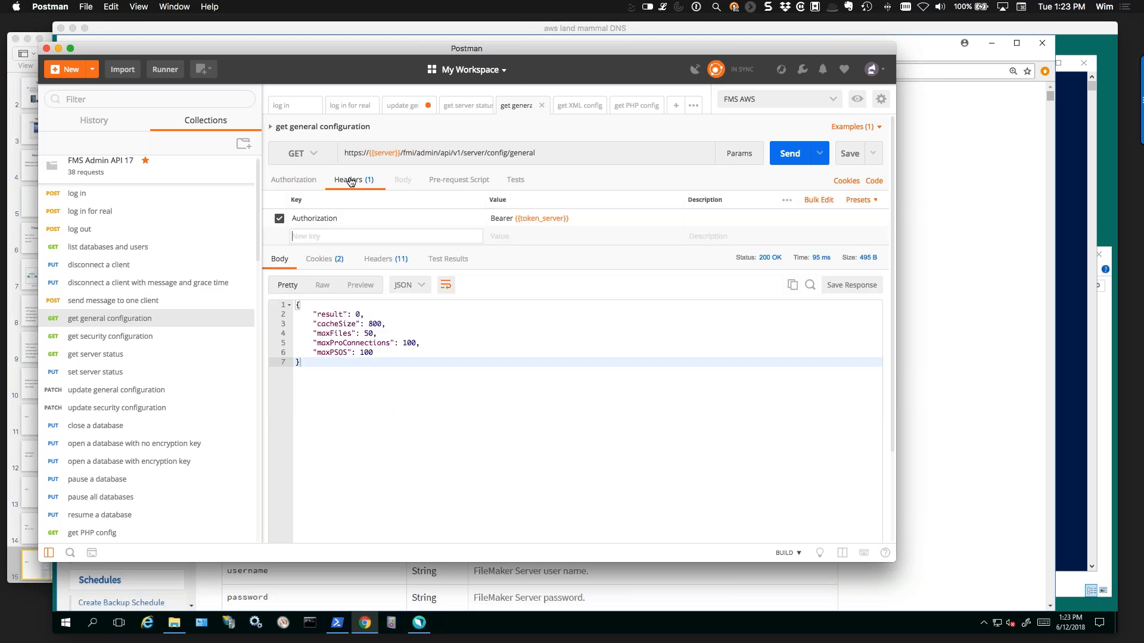
left_click(293, 182)
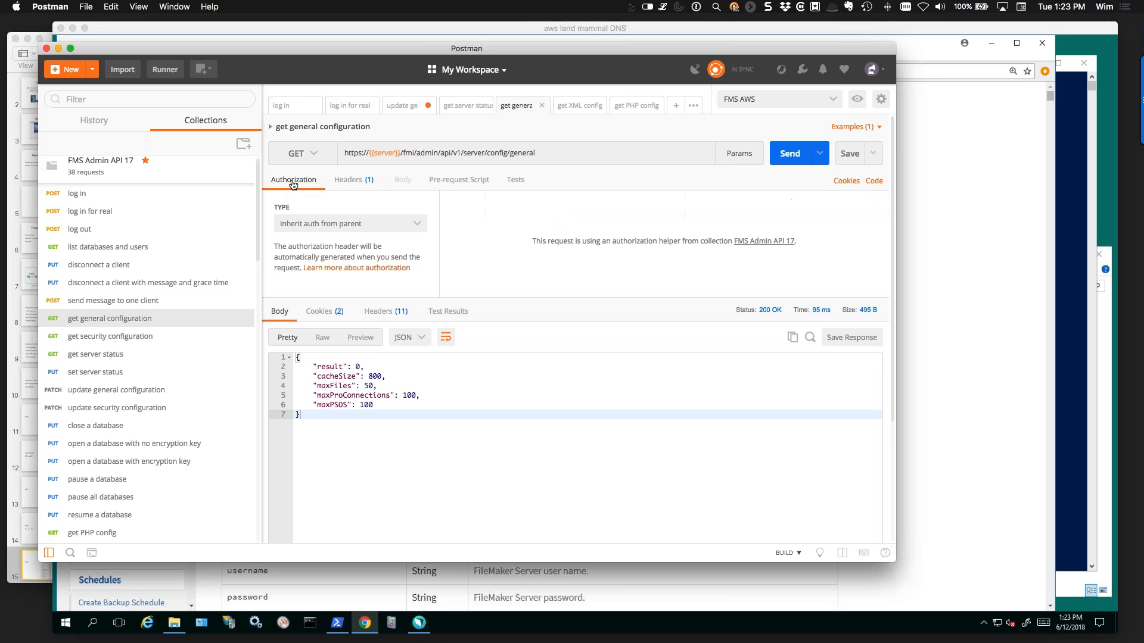
left_click(790, 153)
left_click(373, 406)
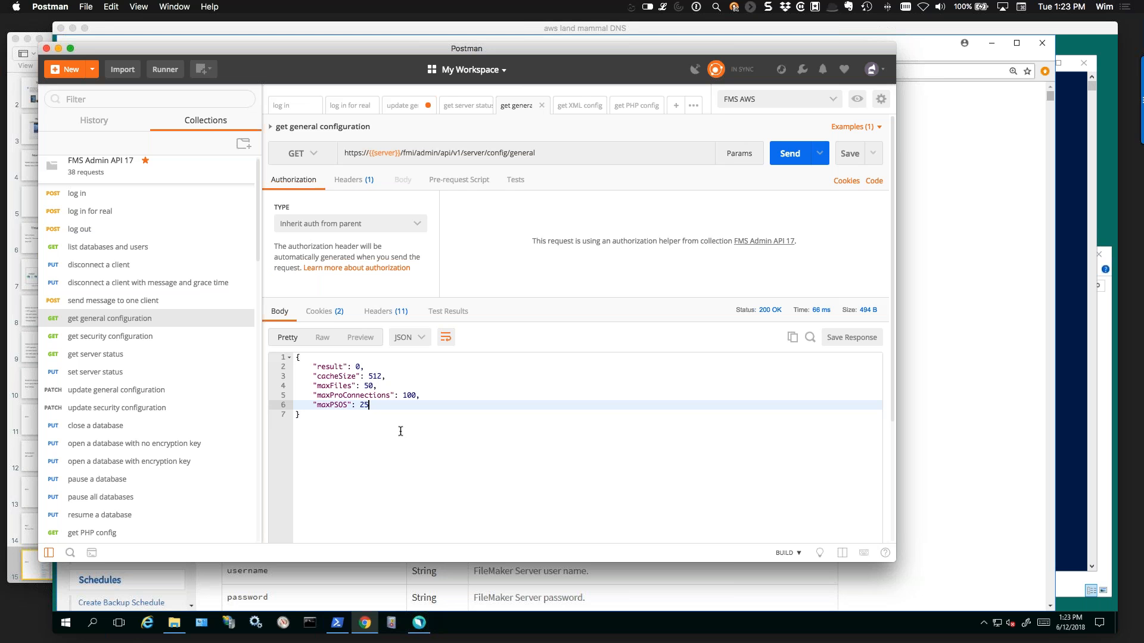
In the "update general configuration" request body, set cacheSize to 800 and maxPSOS to 150, and send the request.
left_click(101, 392)
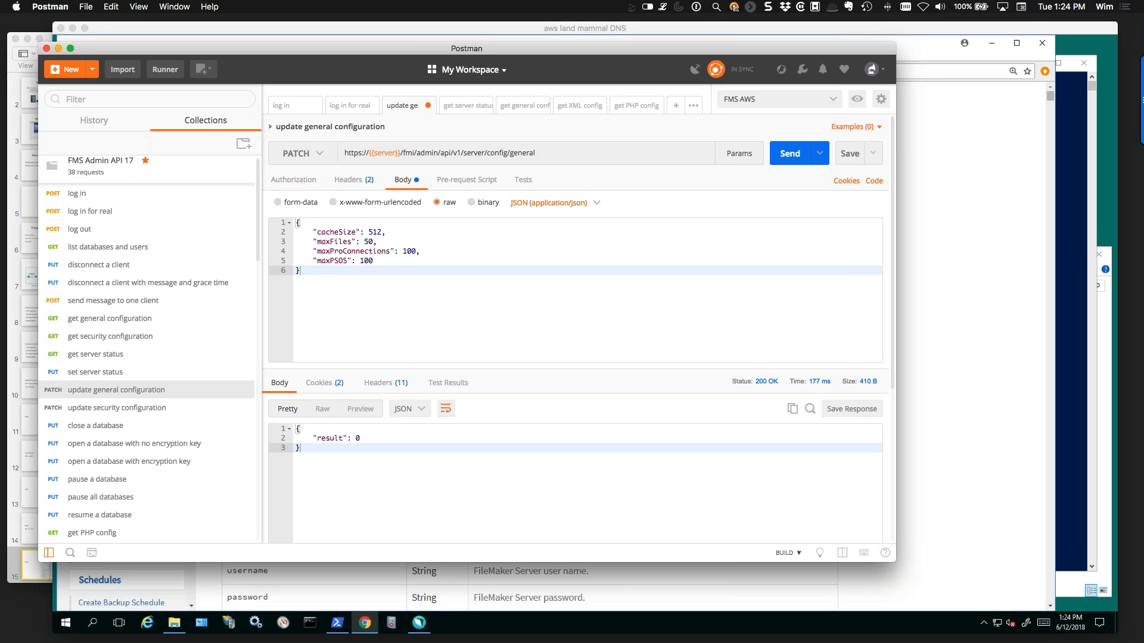
double_click(374, 231)
type("800")
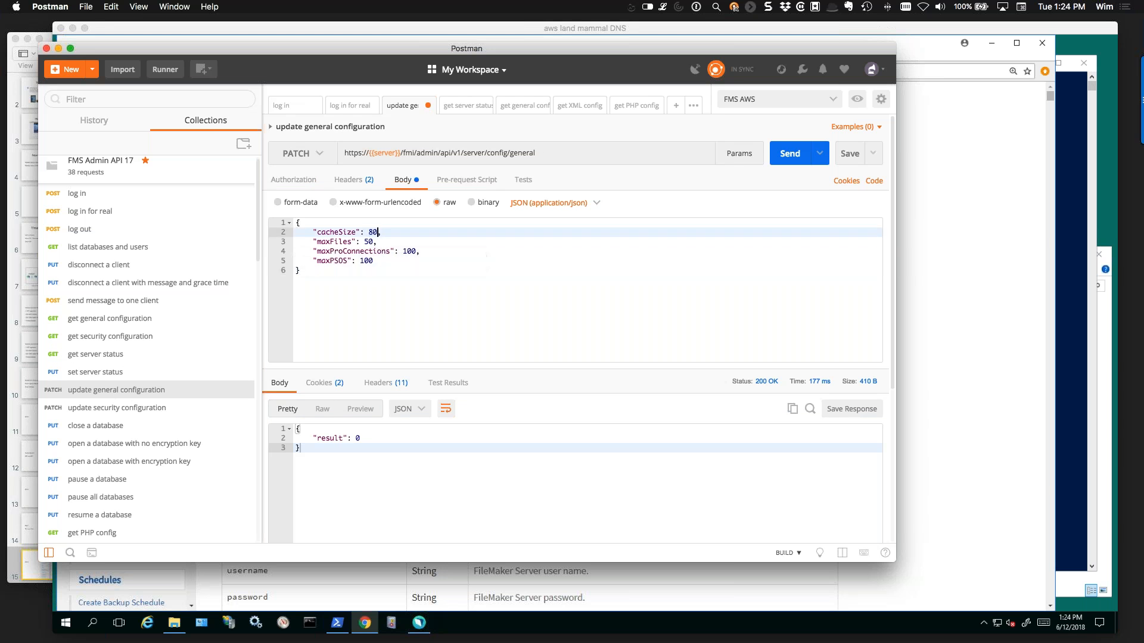
left_click(366, 261)
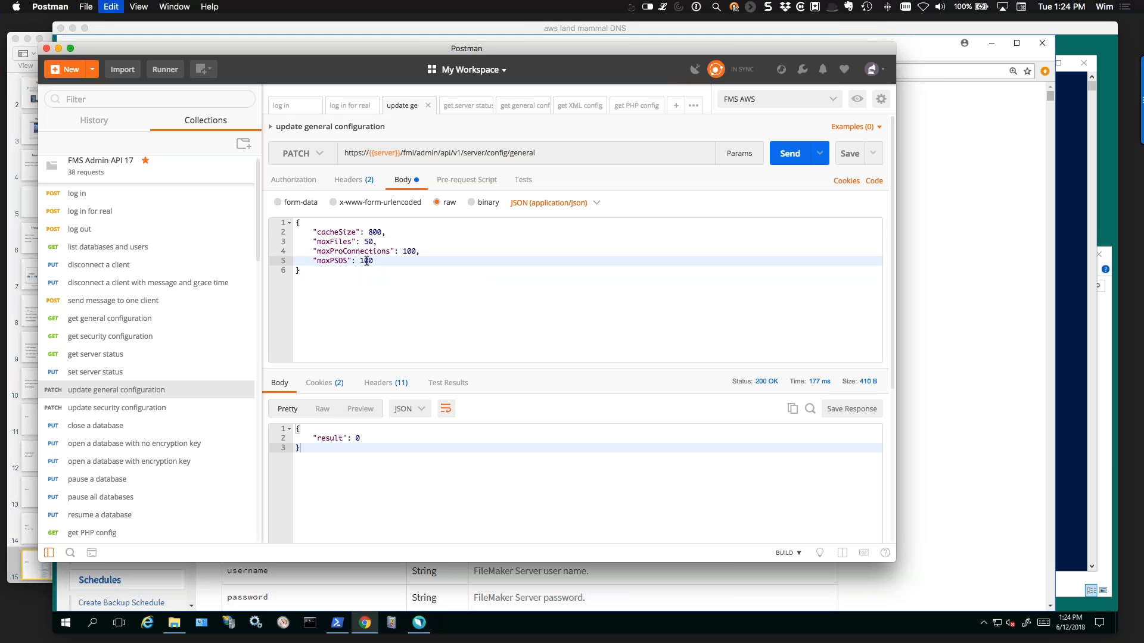
double_click(366, 261)
type("150")
left_click(785, 157)
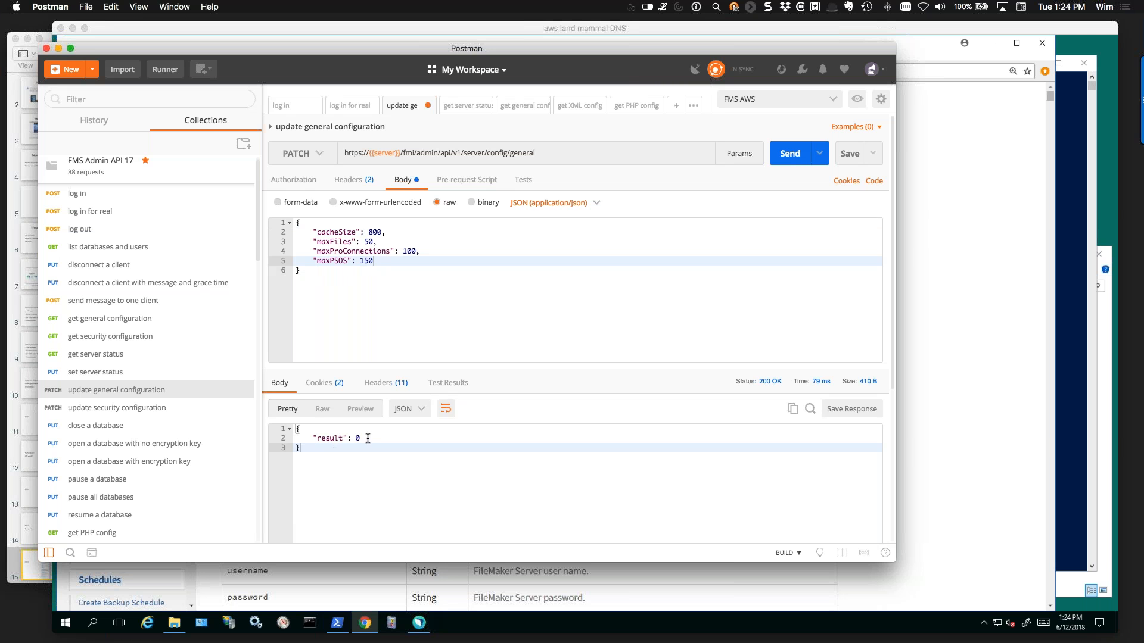
Switch back to PowerShell on the remote desktop, clear the console and run "fmsadmin get serverconfig".
left_click(1043, 347)
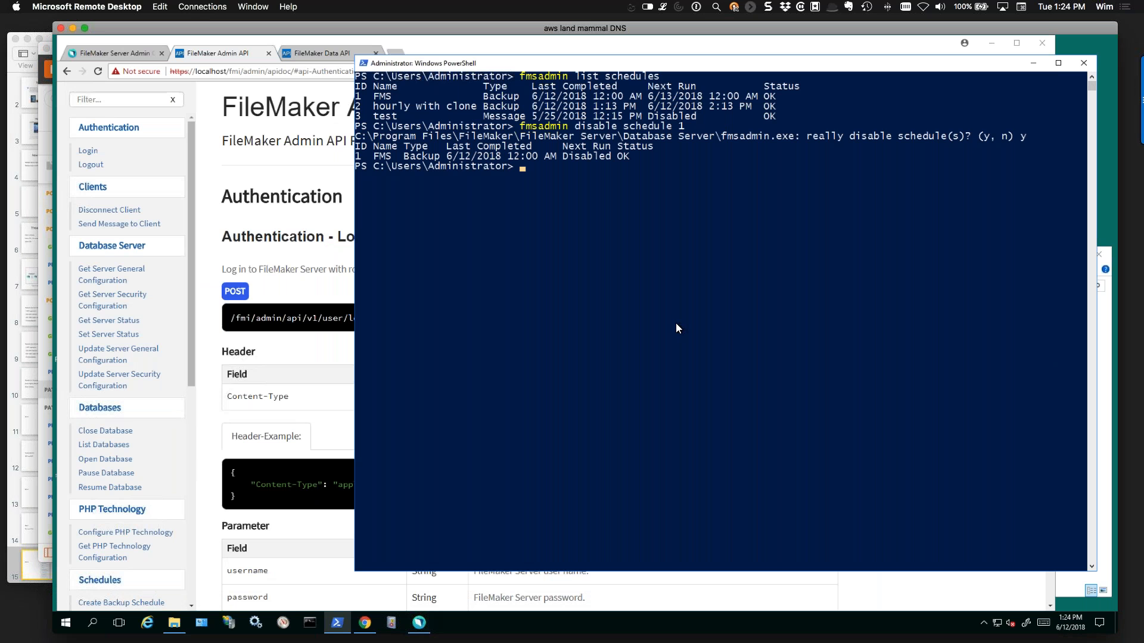
type("cls")
key("Return")
type("fmsadmin")
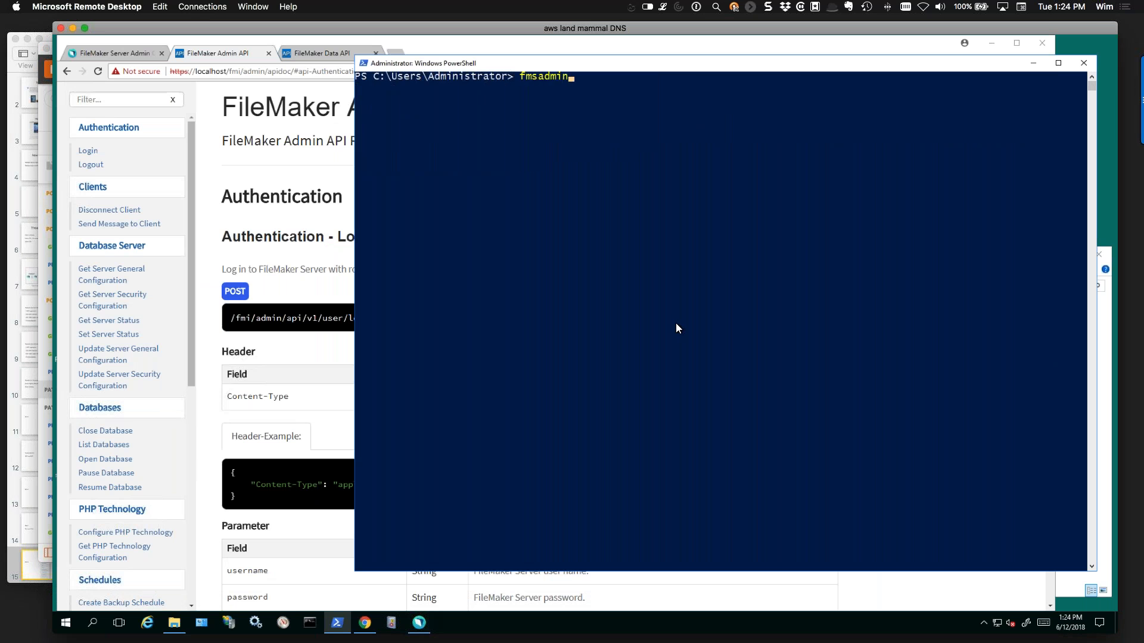
type(" get serverconfig")
key("Return")
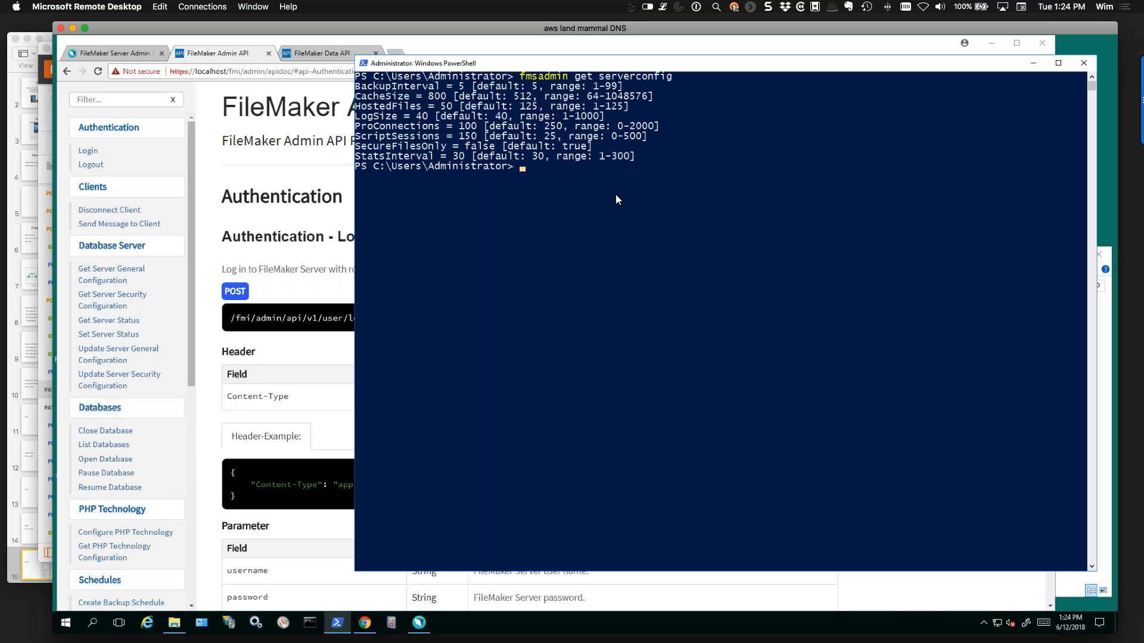
Set the cache size to 512 and script sessions to 100 with "fmsadmin set serverconfig cachesize=512 scriptsessions=100".
type("m")
key("BackSpace")
type("fmsadmin set serverconfig cac")
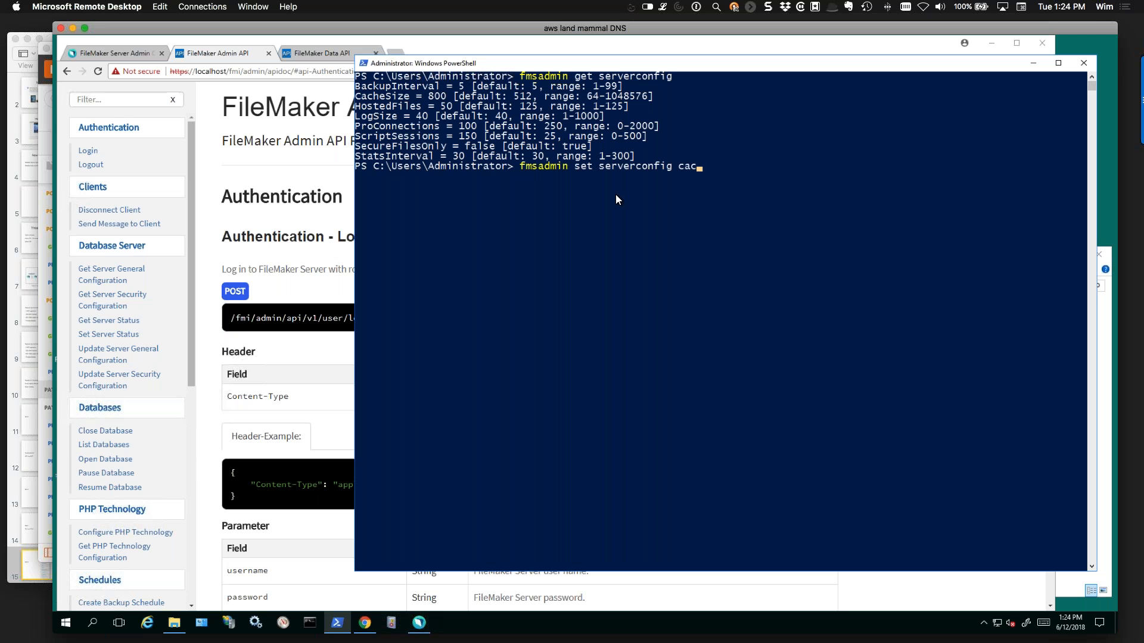
type("hesize=512 scriptsessions")
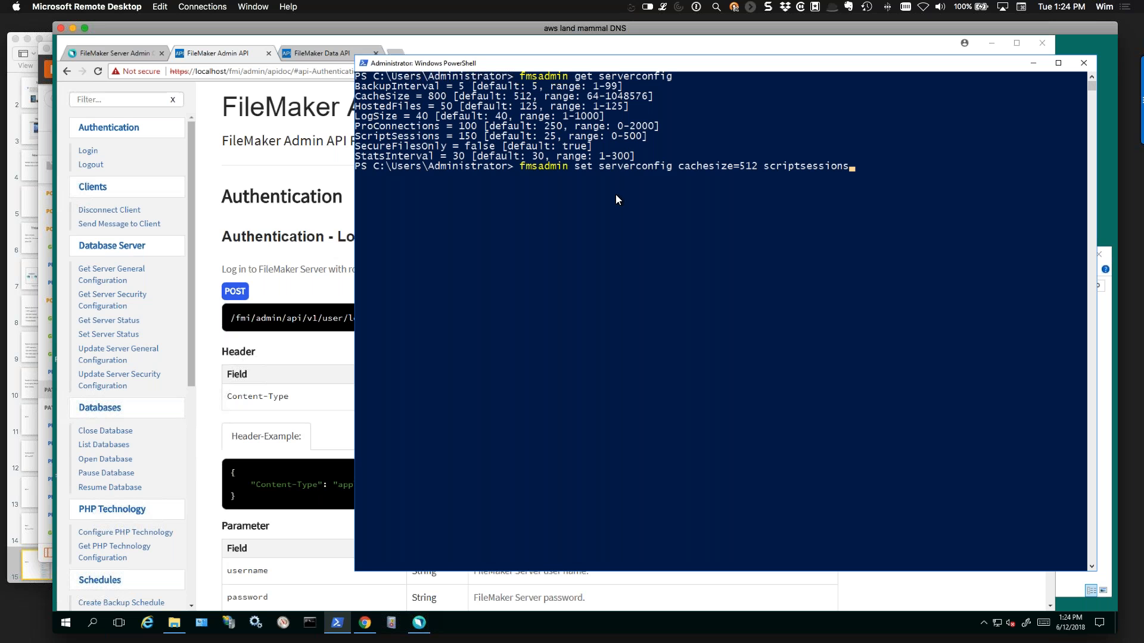
type("=100")
key("Return")
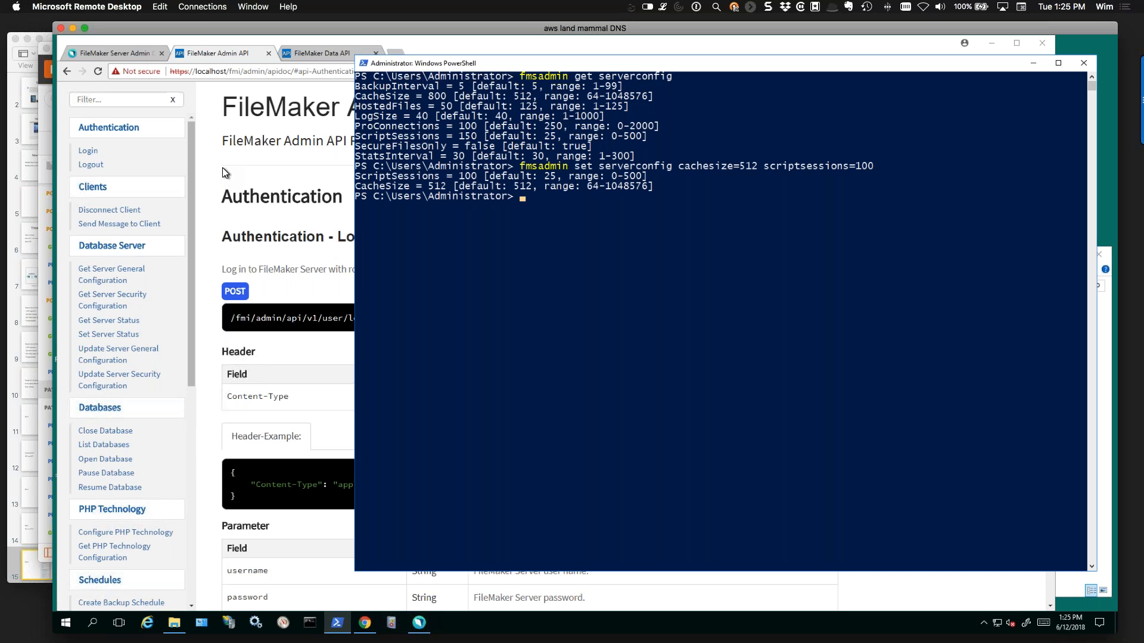
Switch to Keynote, play the presentation and advance to the "Resources - Community" slide.
key("super+Tab")
key("super+Tab")
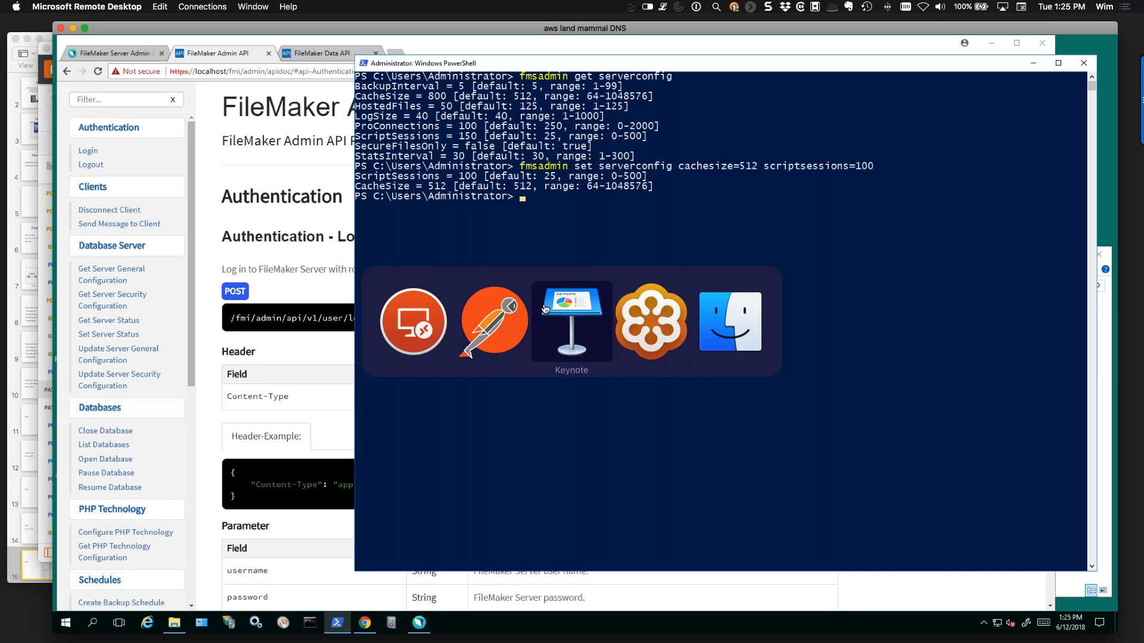
left_click(224, 54)
key("Right")
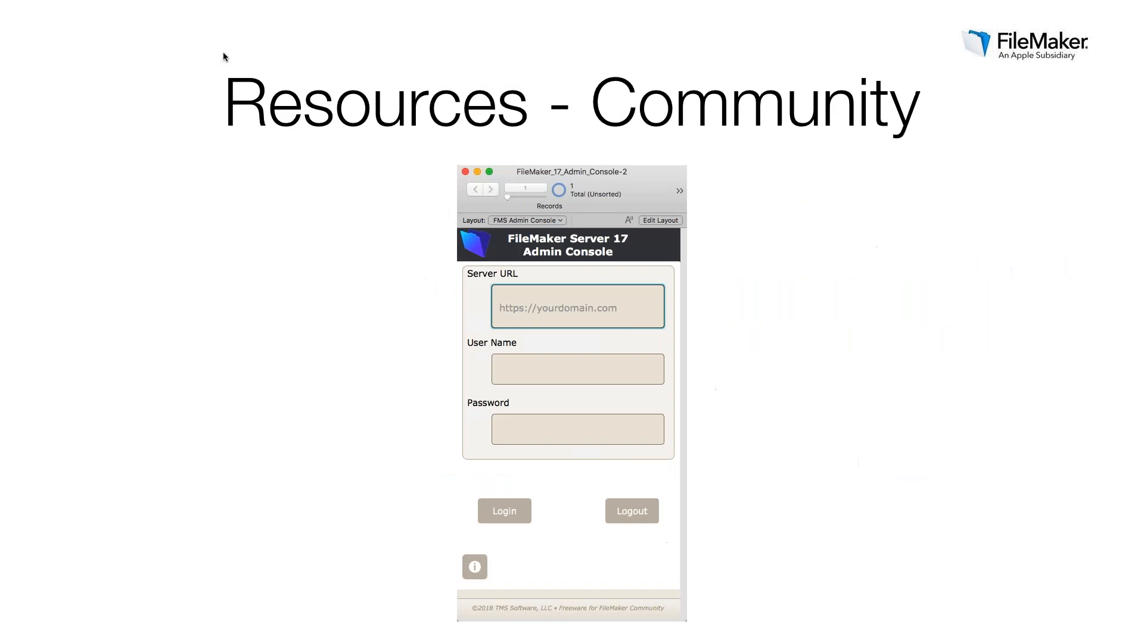